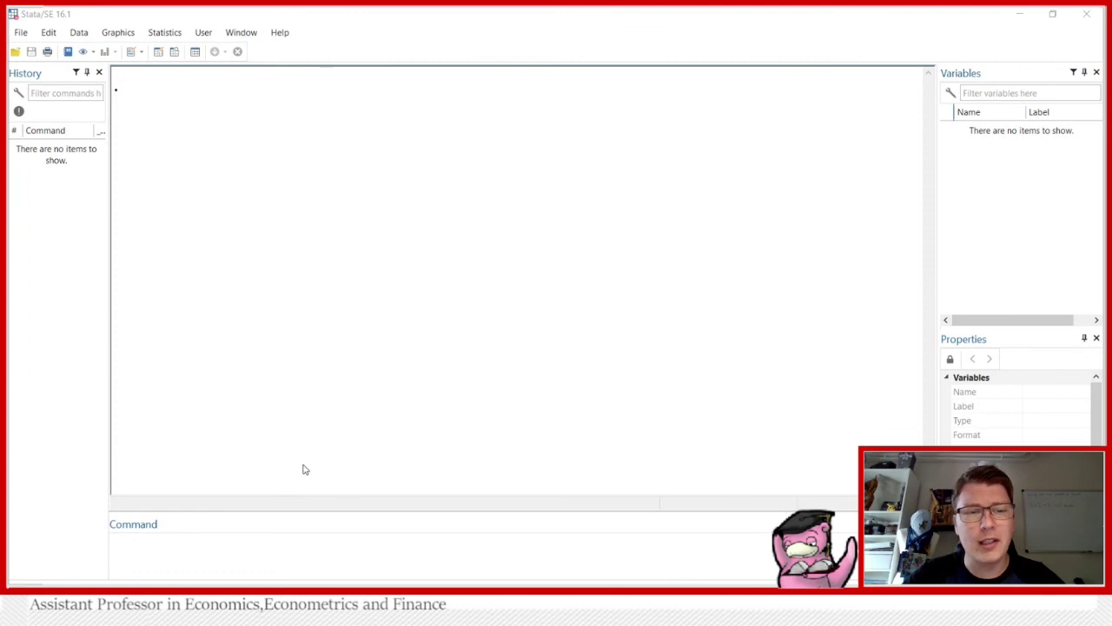
Step: Bring up the Example do-file with its clear and cd-to-Stata-videos commands in the Do-file Editor
left_click(217, 544)
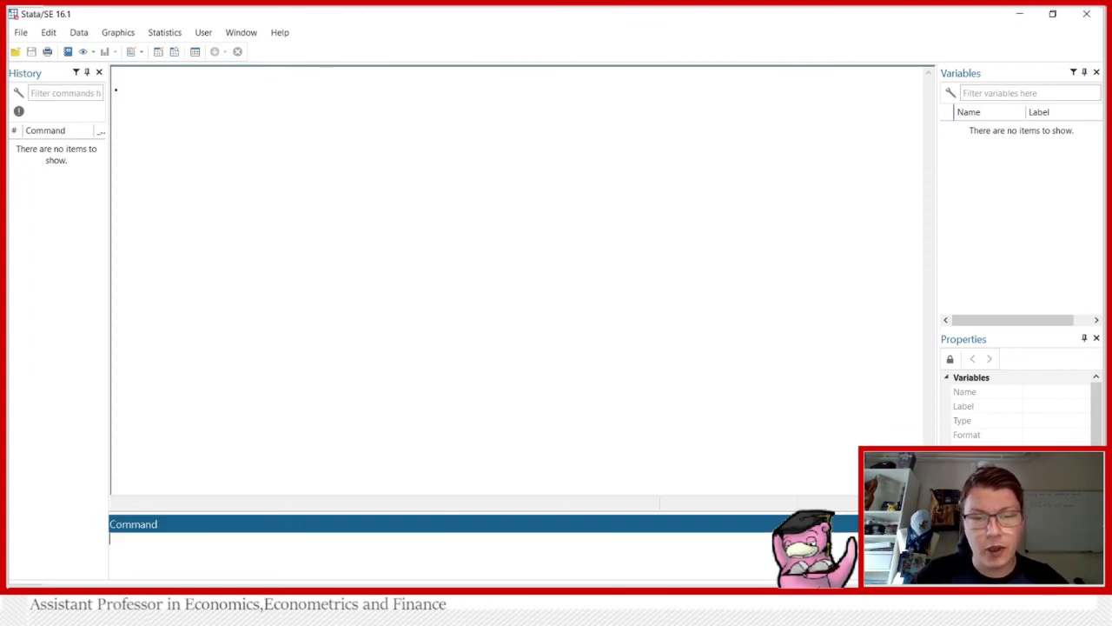
left_click(529, 562)
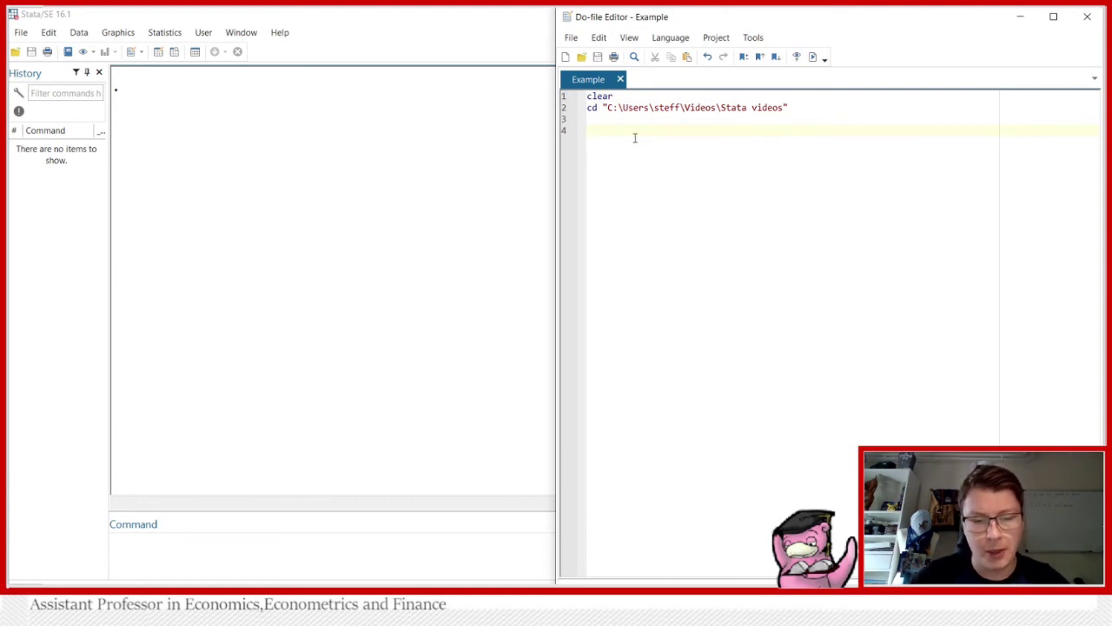
Step: Add 'webuse lbw' as line 4 and run lines 1–4 to load the low-birth-weight data
type("web")
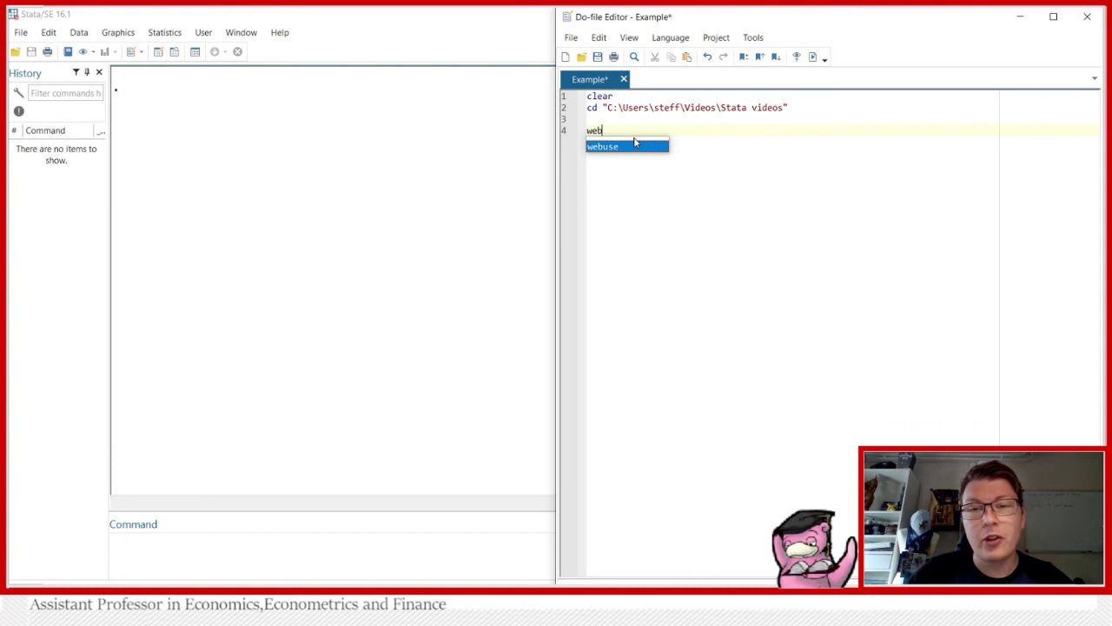
double_click(624, 147)
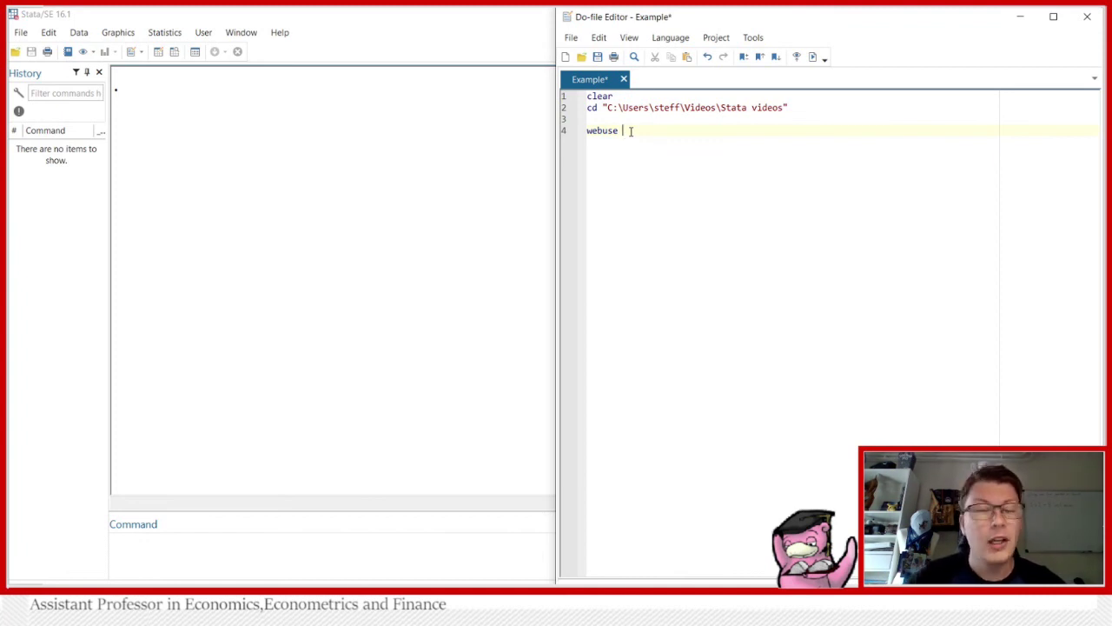
type("lbw")
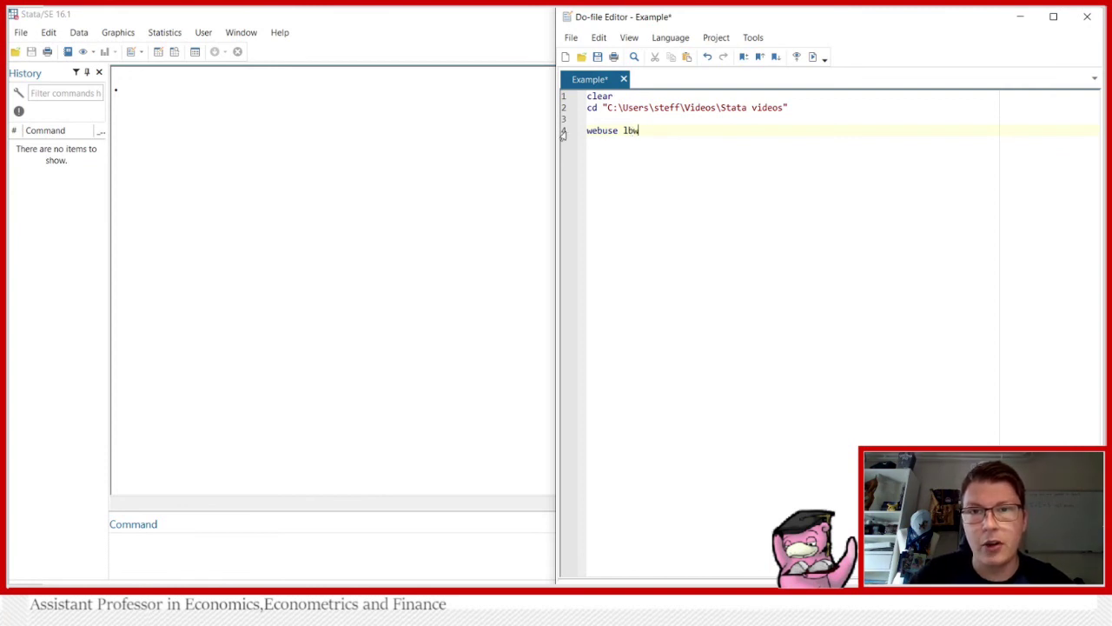
left_click_drag(640, 132, 567, 95)
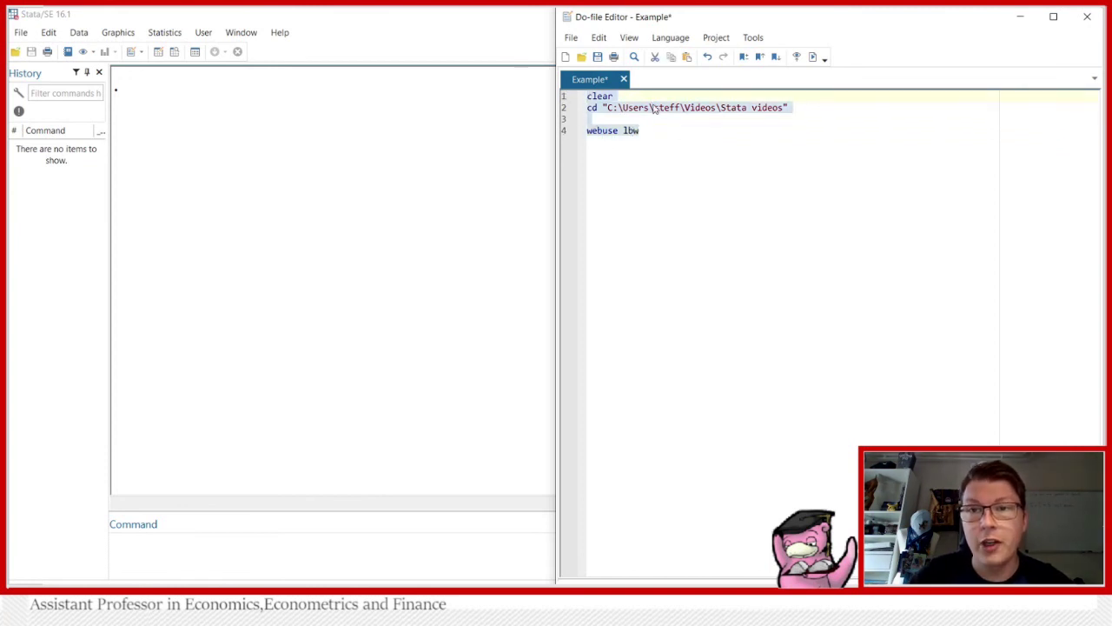
left_click(813, 57)
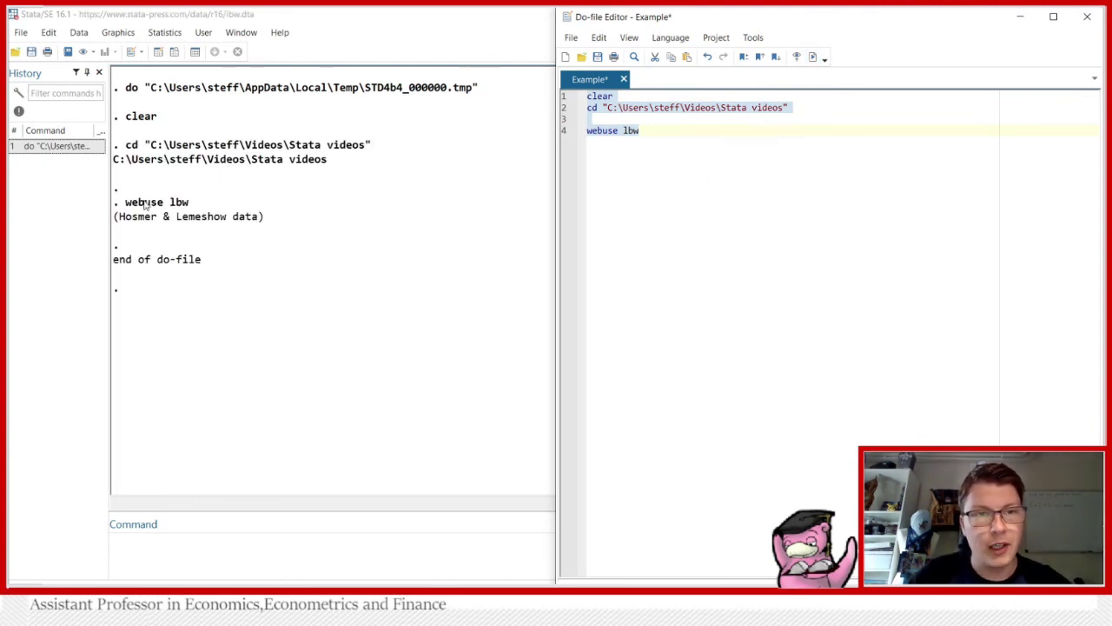
Step: Browse the lbw dataset and inspect the values of the low and smoke variables
left_click(174, 52)
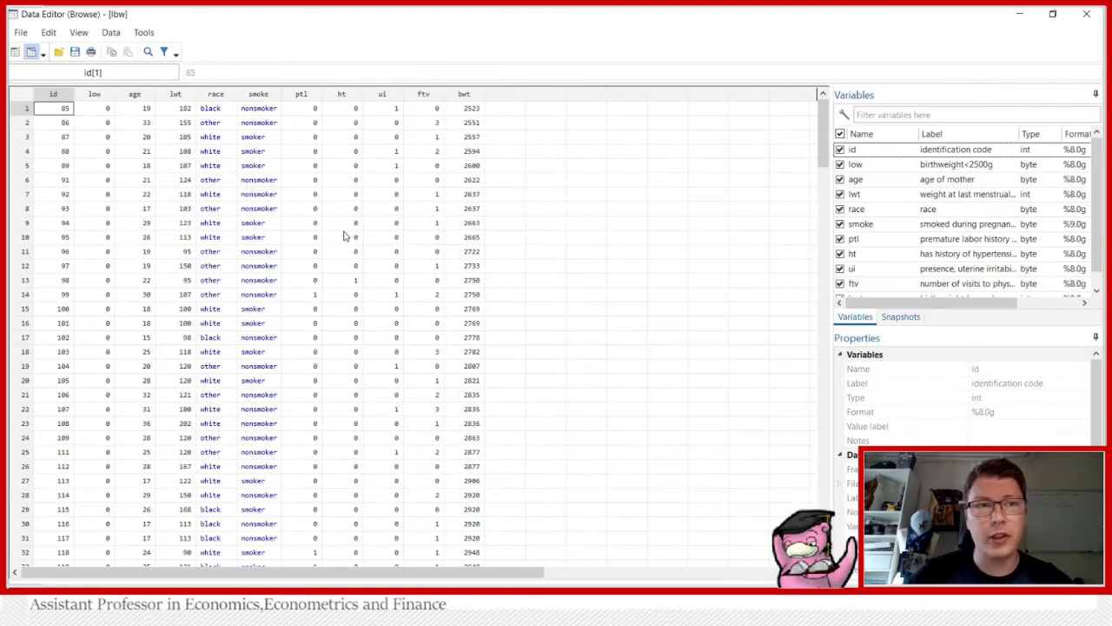
left_click(92, 110)
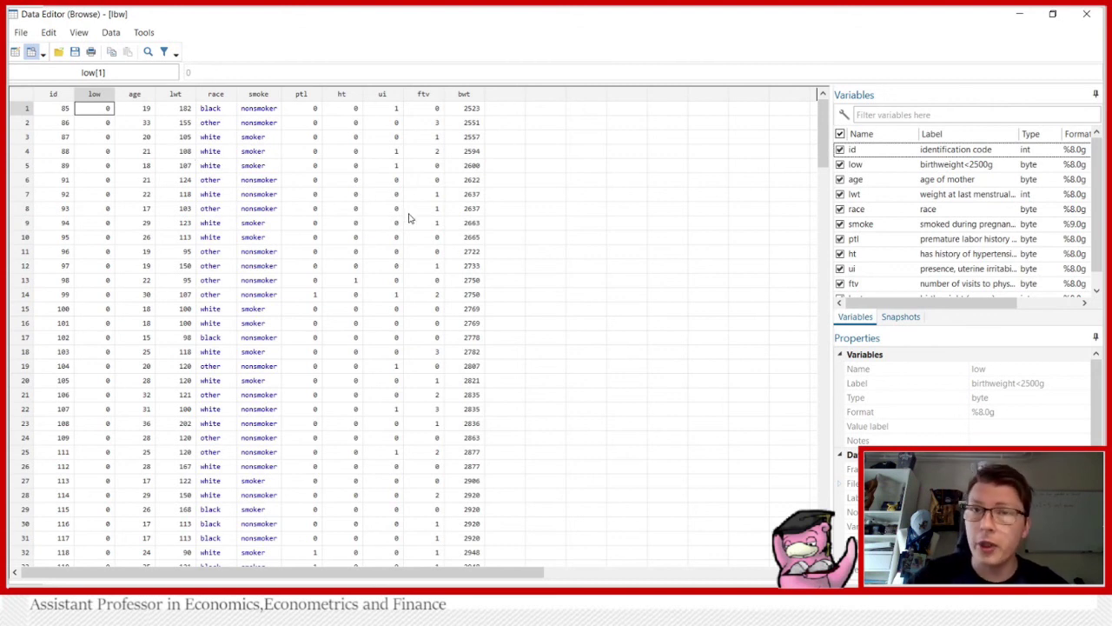
left_click(260, 114)
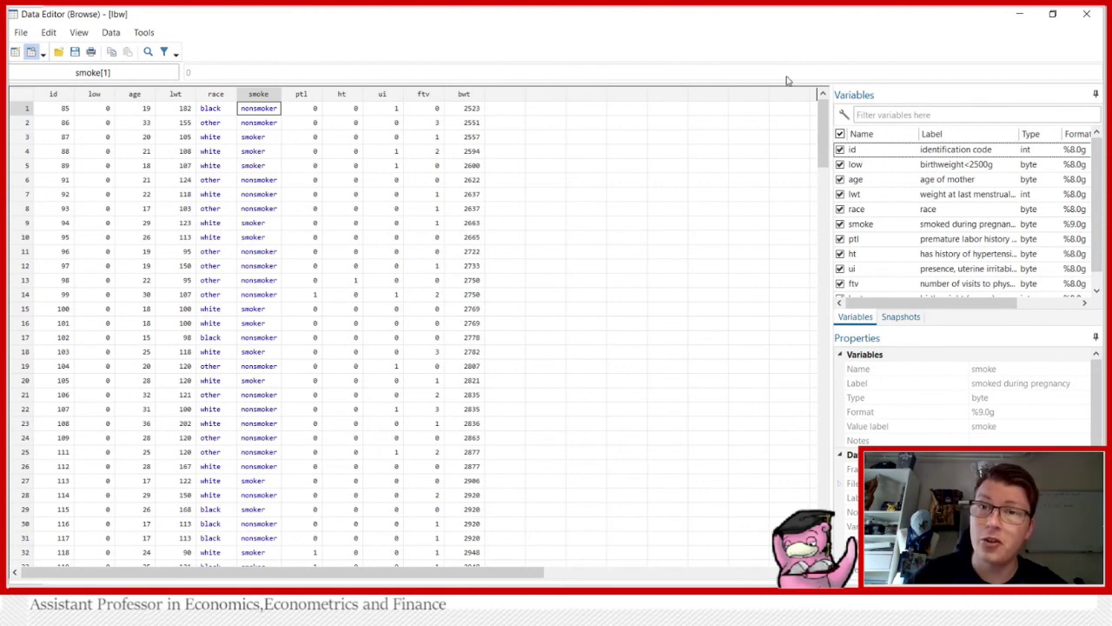
Step: Close the Data Editor and add a new line after 'webuse lbw' in the do-file
left_click(1019, 14)
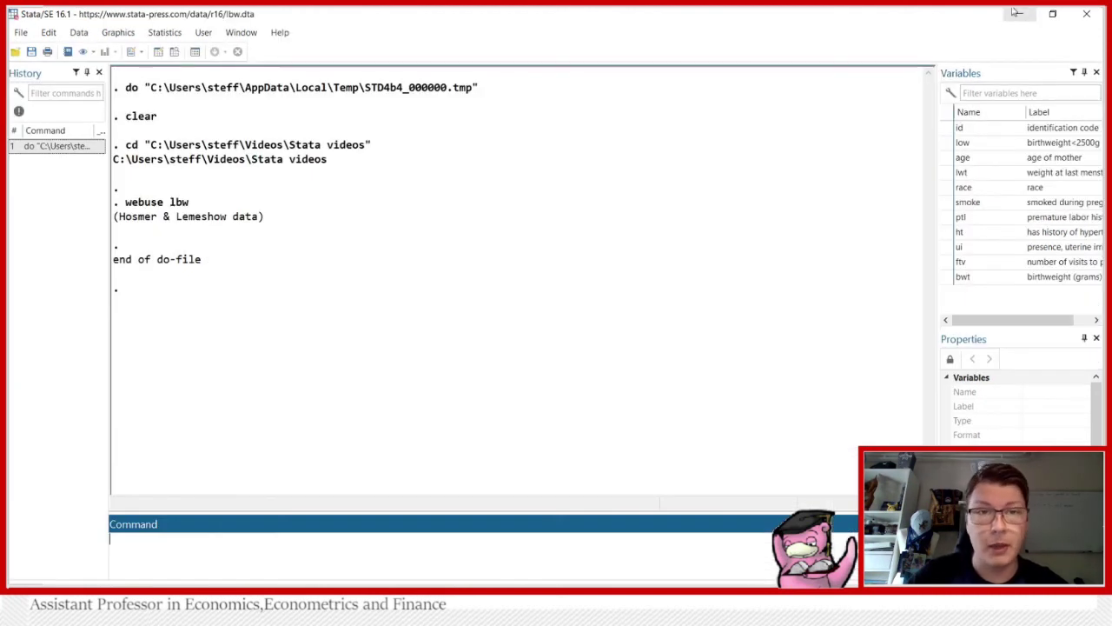
mouse_move(435, 616)
left_click(448, 546)
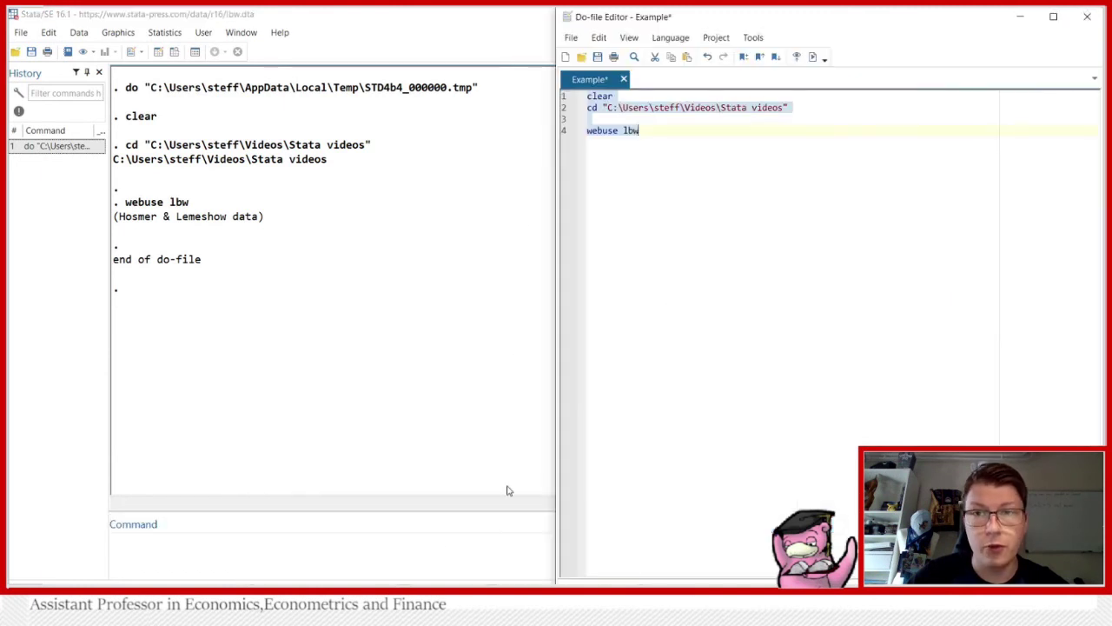
left_click(655, 132)
key("Return")
key("Return")
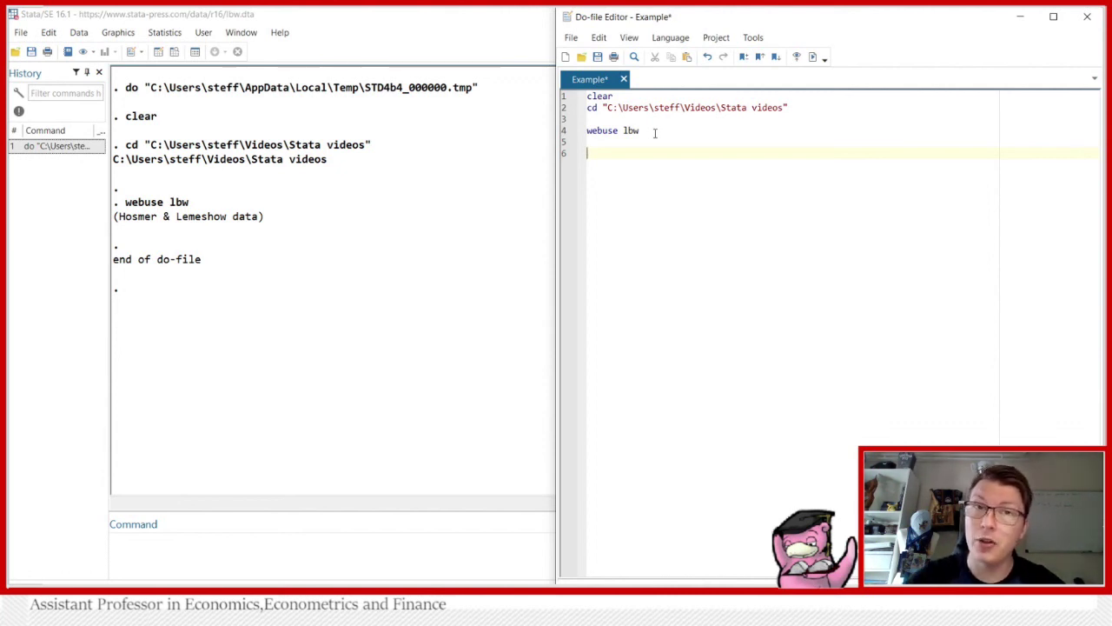
Step: Write 'reg low age lwt i.race smoke ptl ht ui' on line 6 and select it
type("reg ")
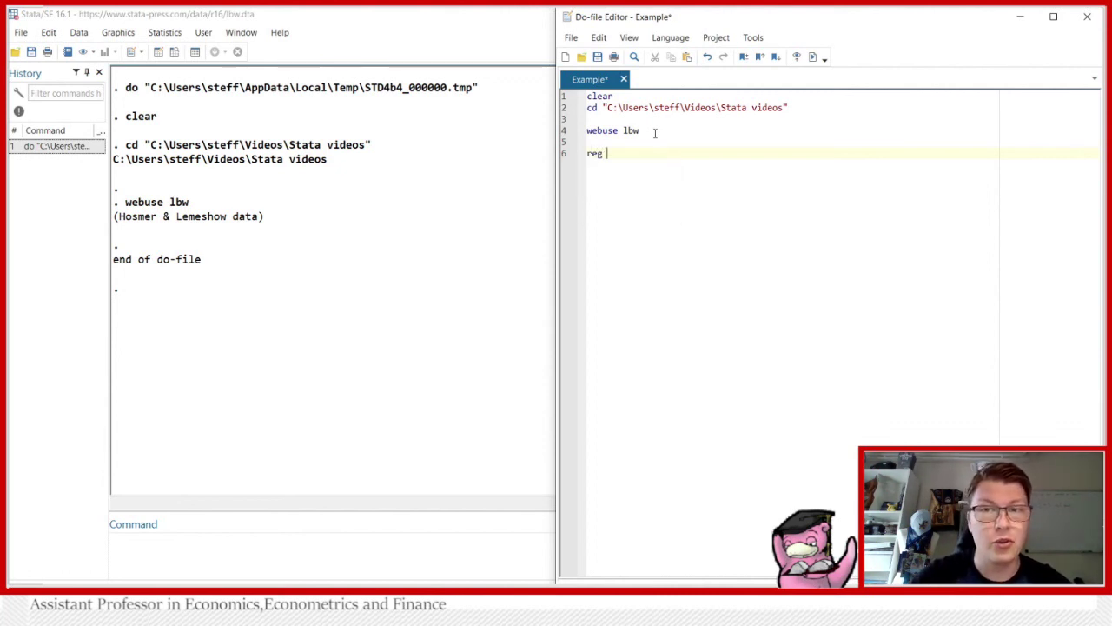
type("lbw")
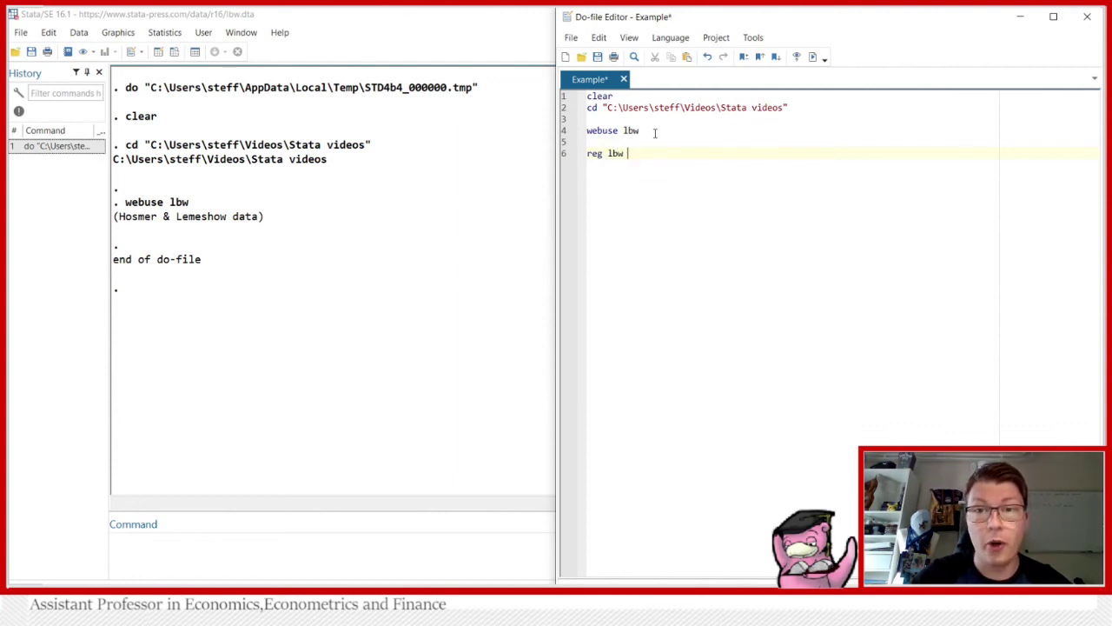
key("BackSpace")
key("BackSpace")
key("BackSpace")
key("BackSpace")
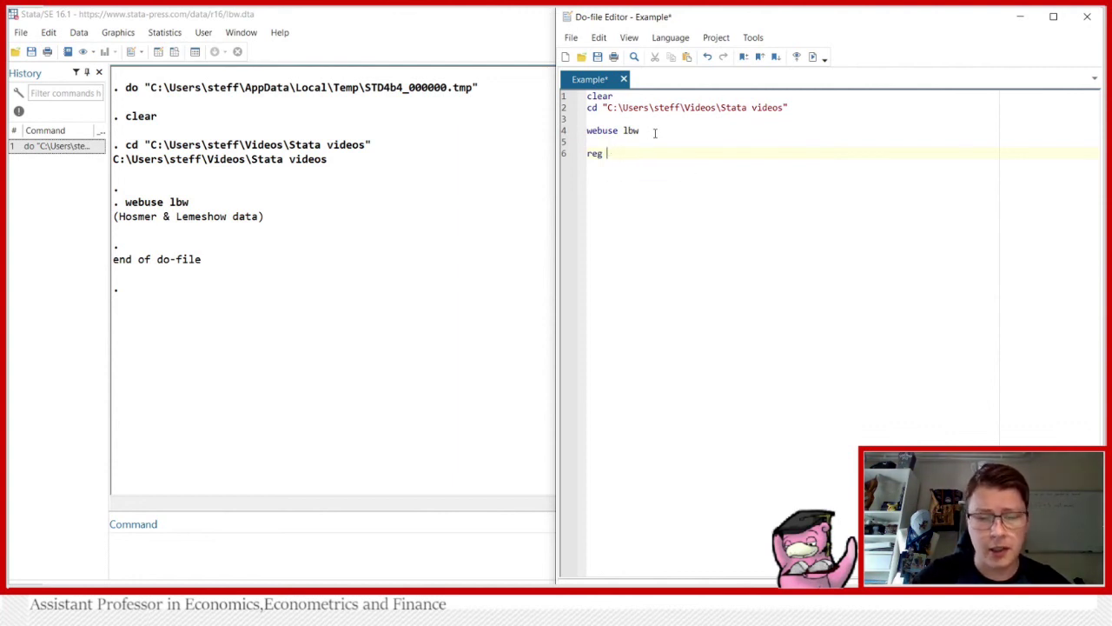
type("low ")
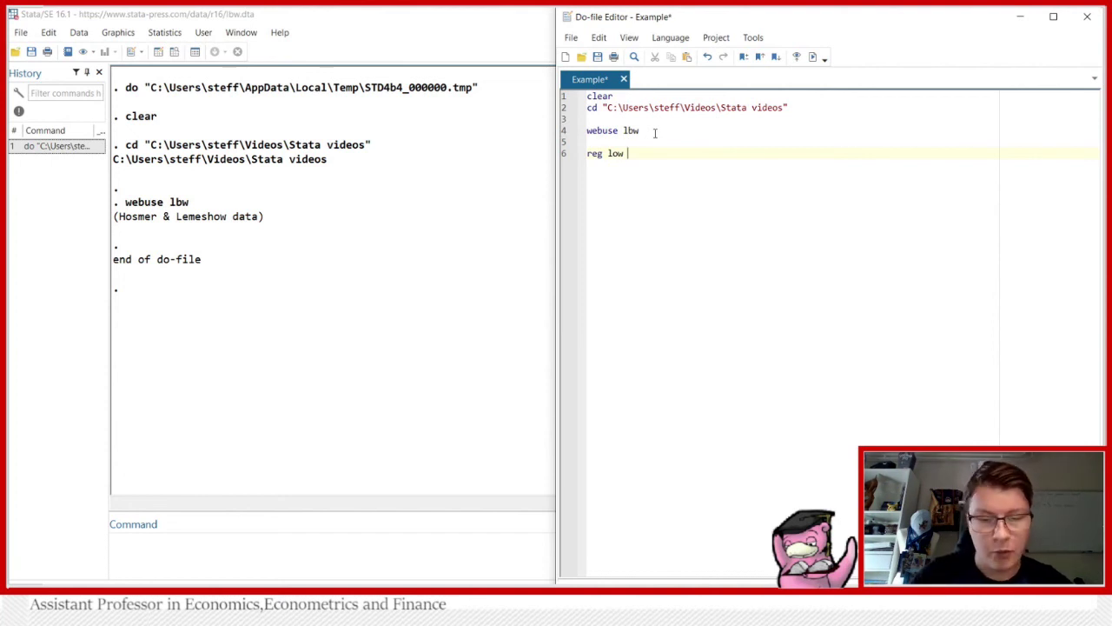
type("age l")
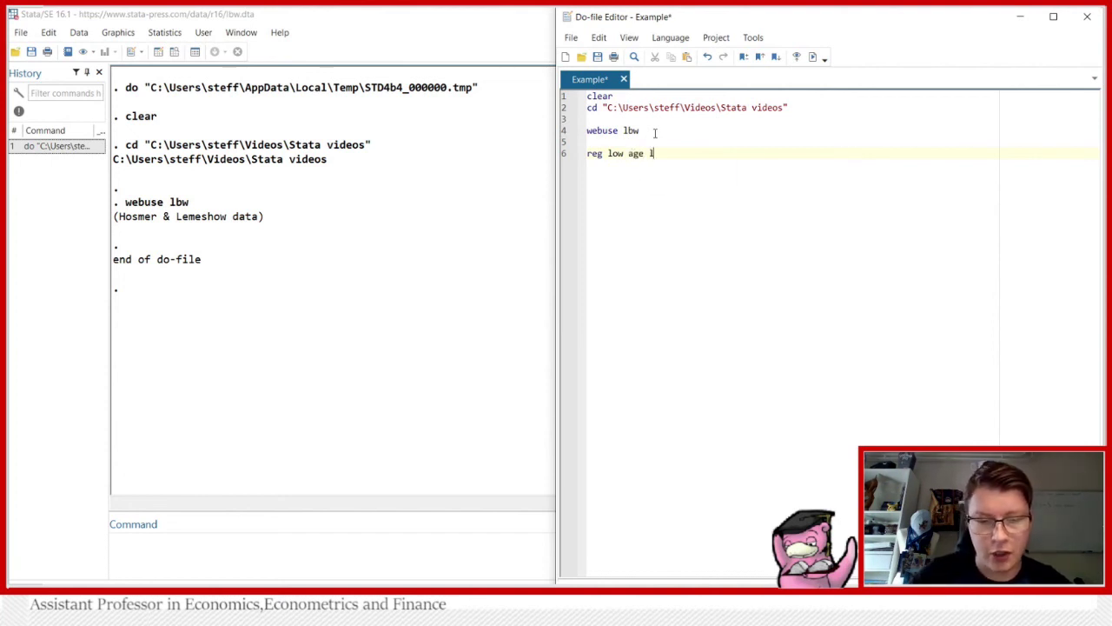
type("wt")
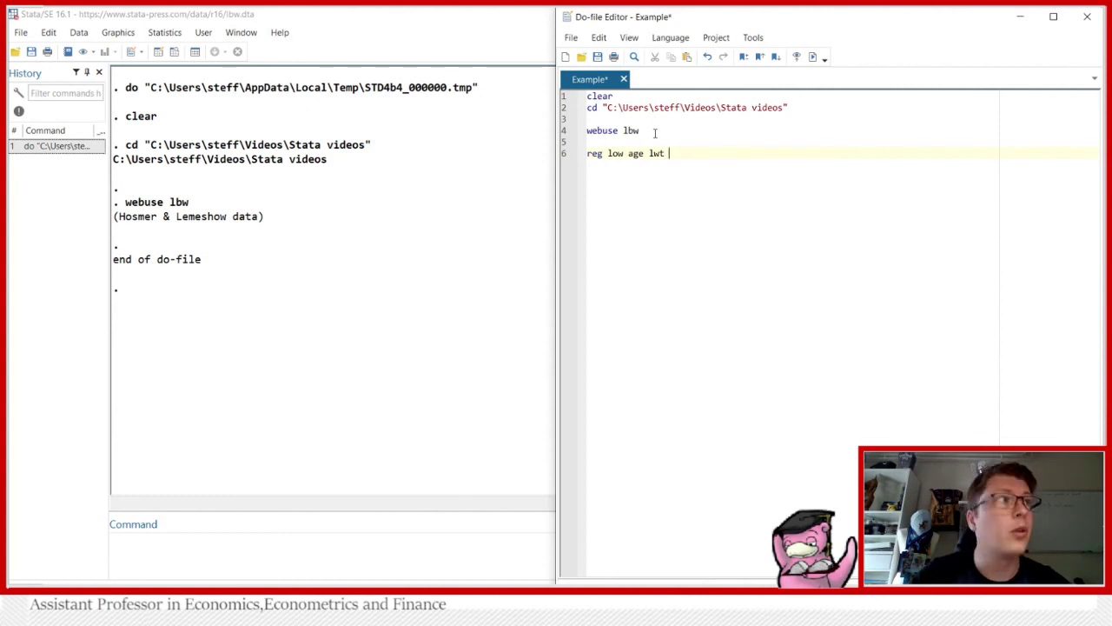
type(" i.race")
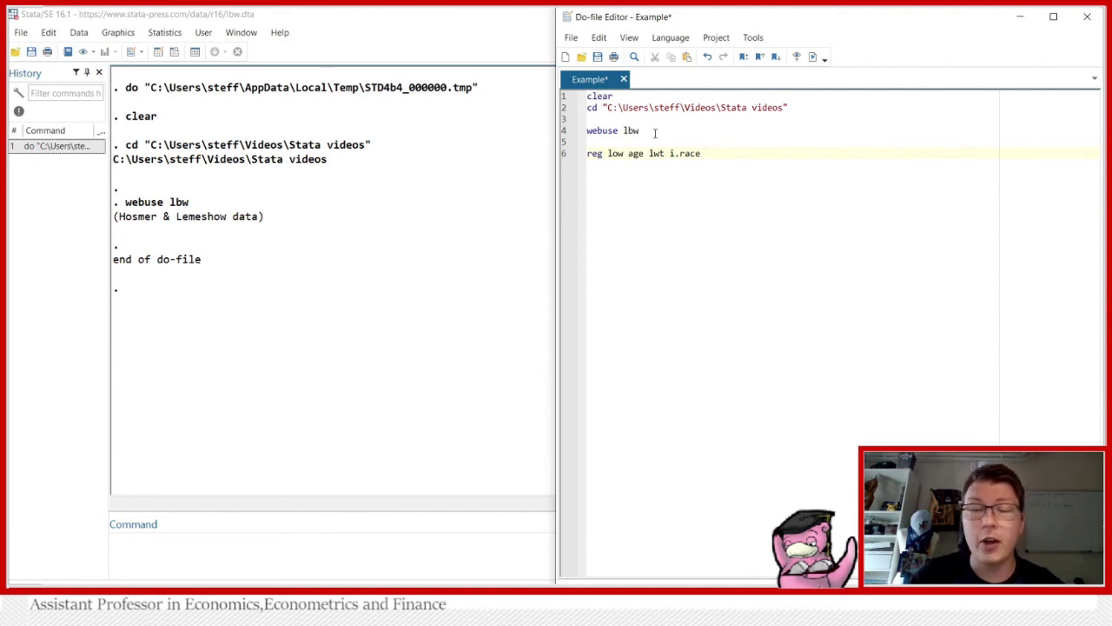
type("smoke")
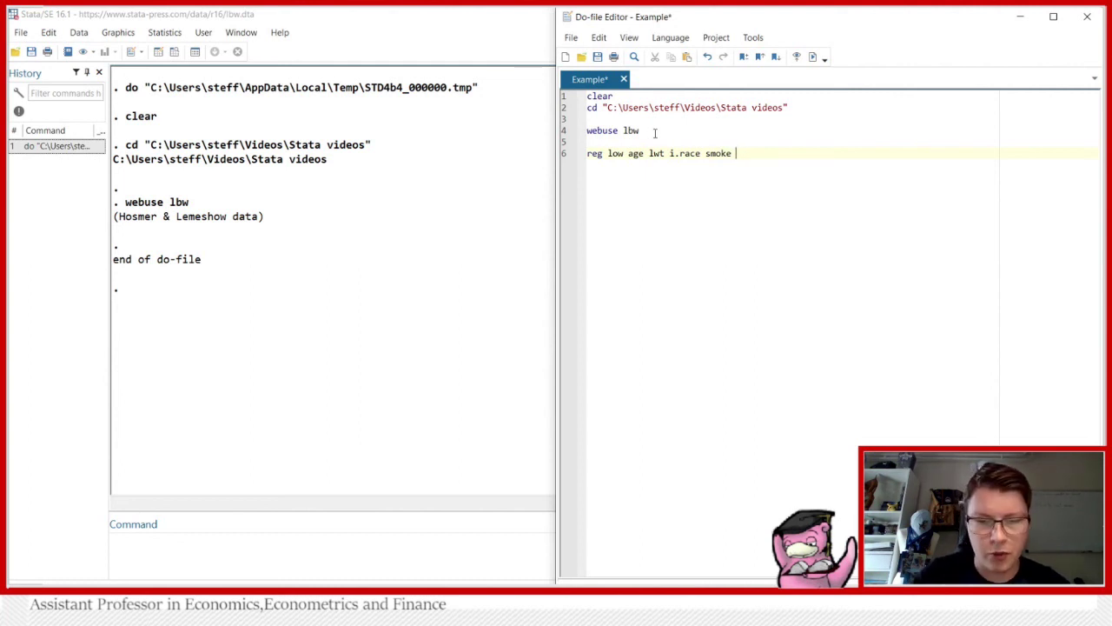
type("ptl")
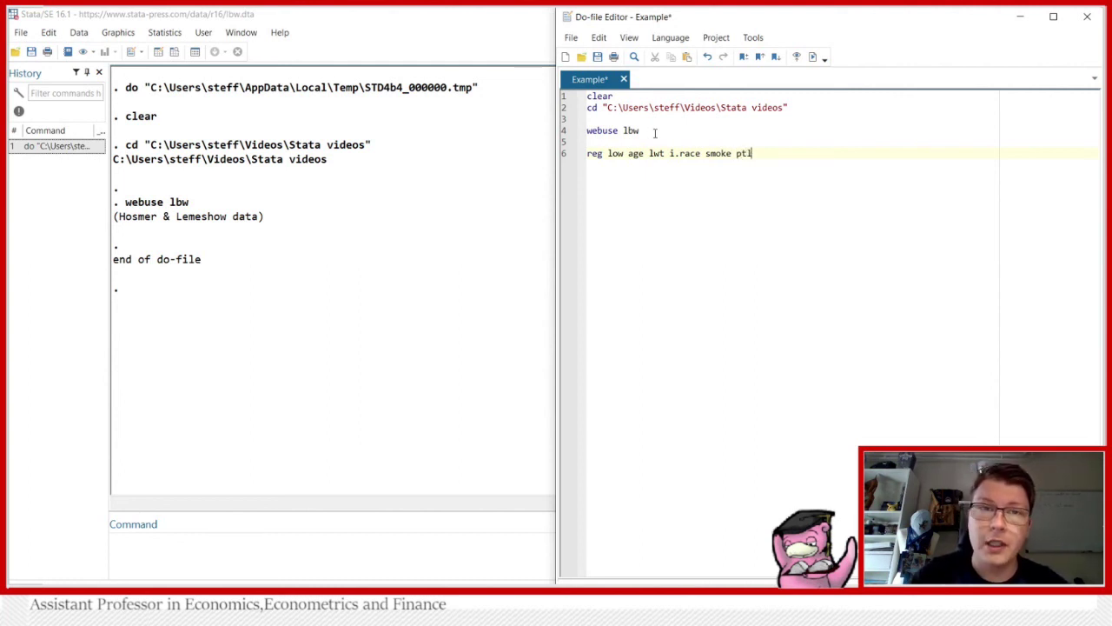
type(" ht ui")
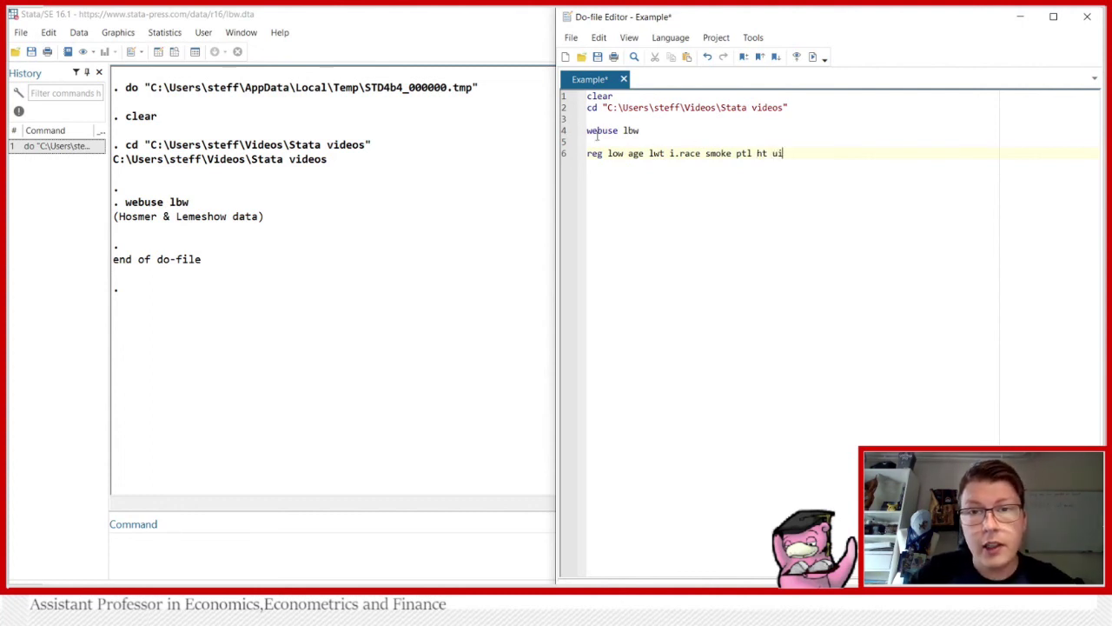
left_click(563, 154)
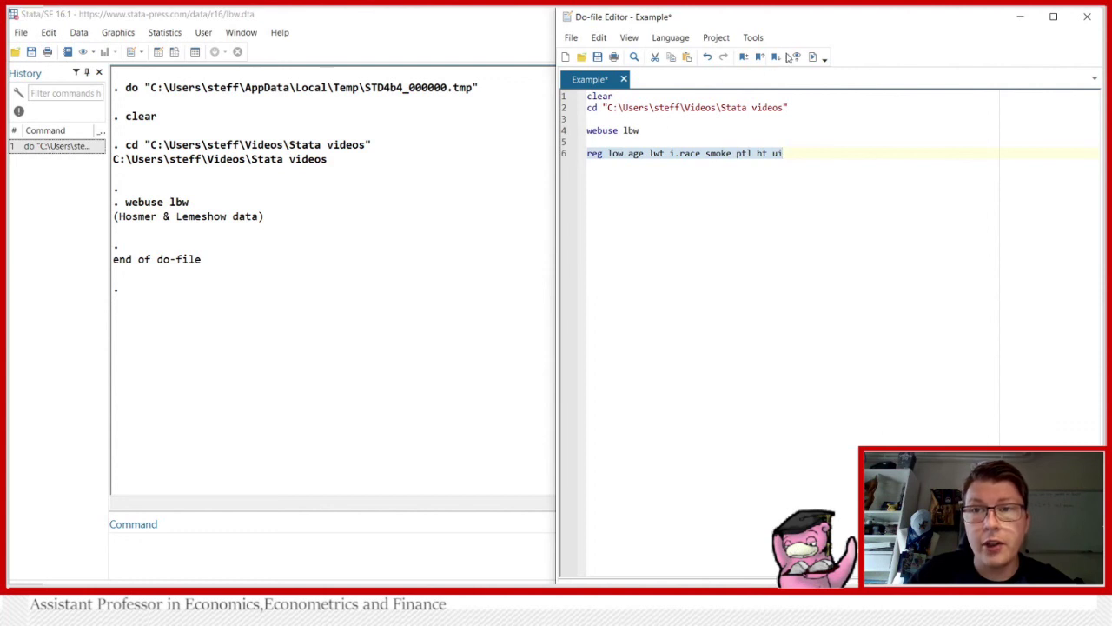
left_click(813, 57)
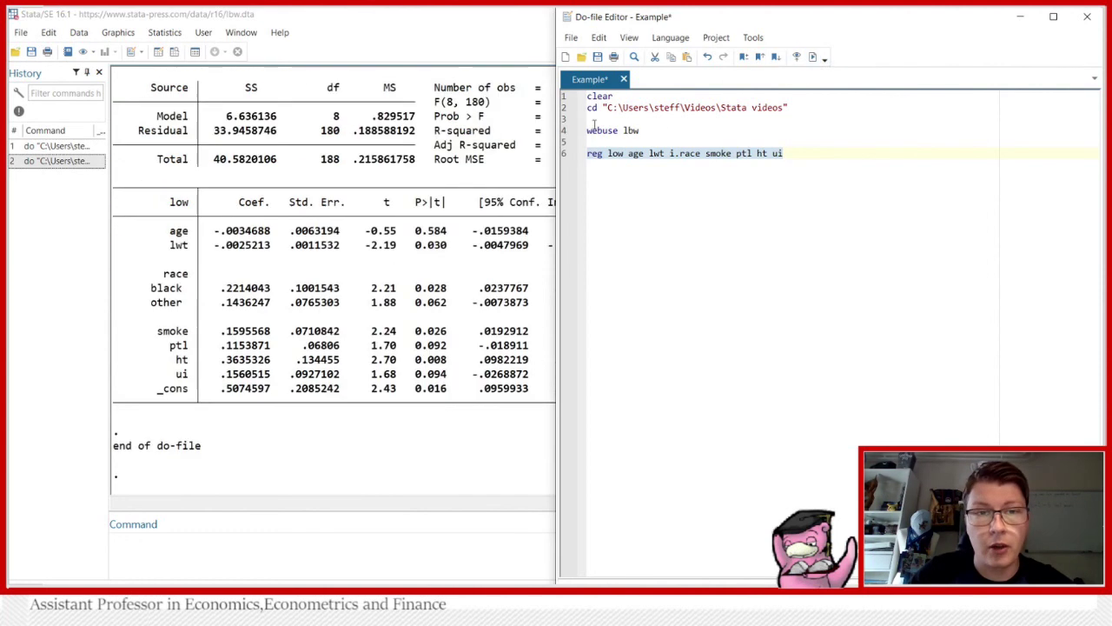
left_click(352, 450)
scroll(413, 386, "up", 2)
scroll(374, 349, "down", 1)
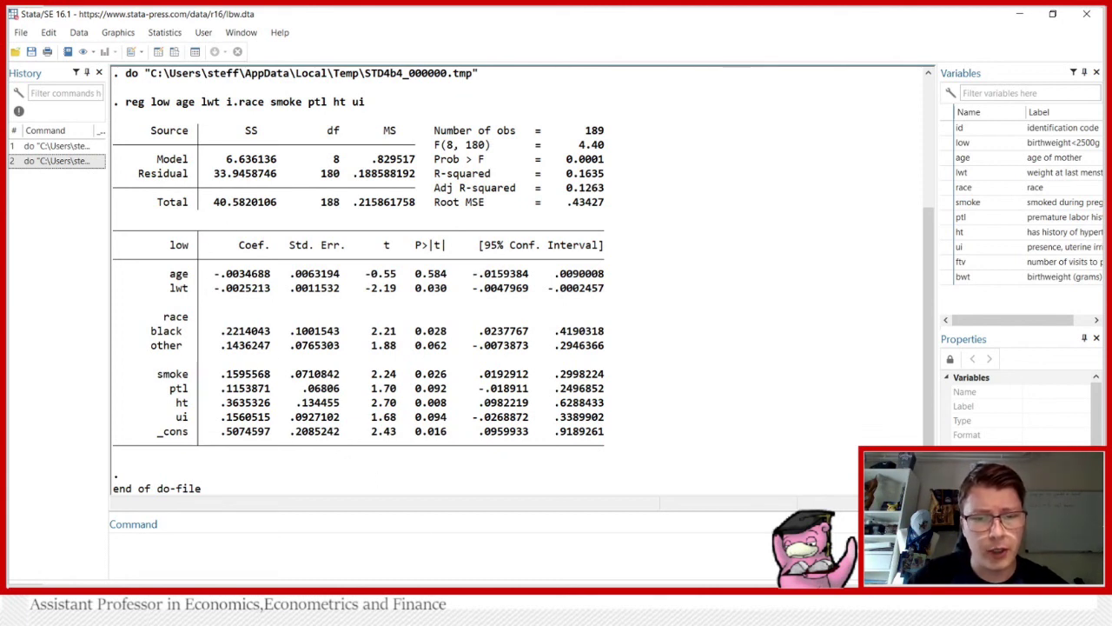
left_click(445, 534)
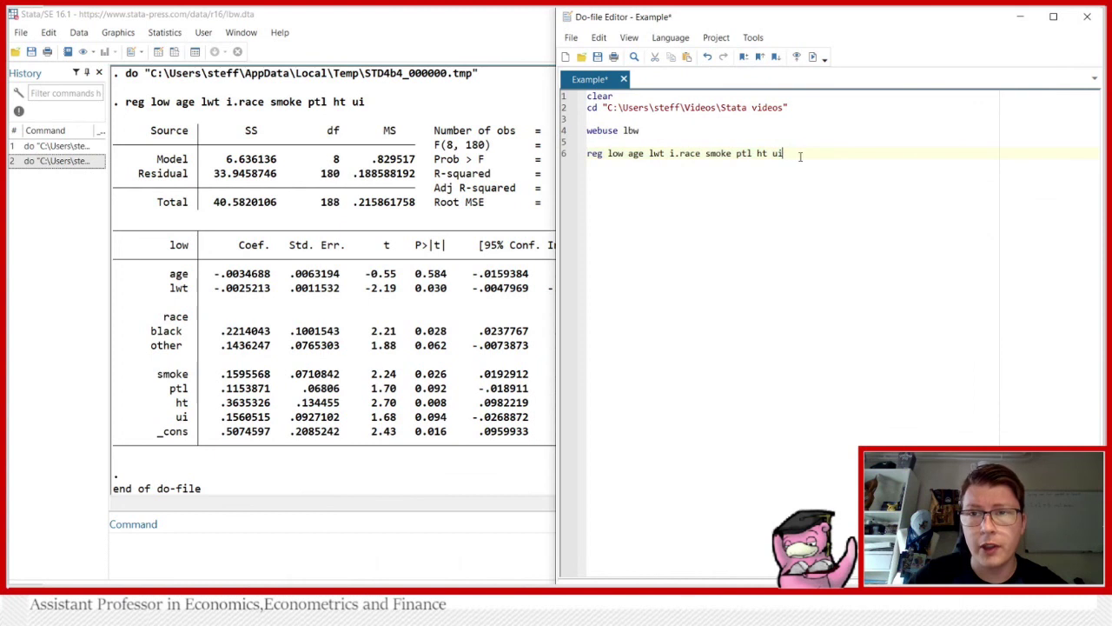
Step: Add line 8 'logit' with the reg line's covariates pasted in, and run it
key("Return")
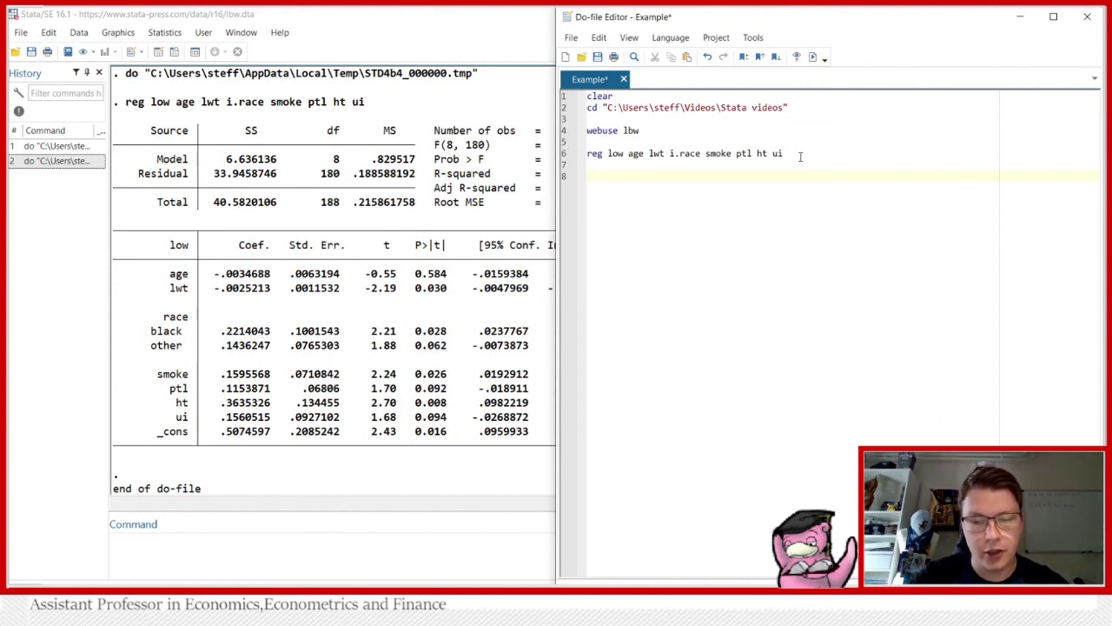
type("logit")
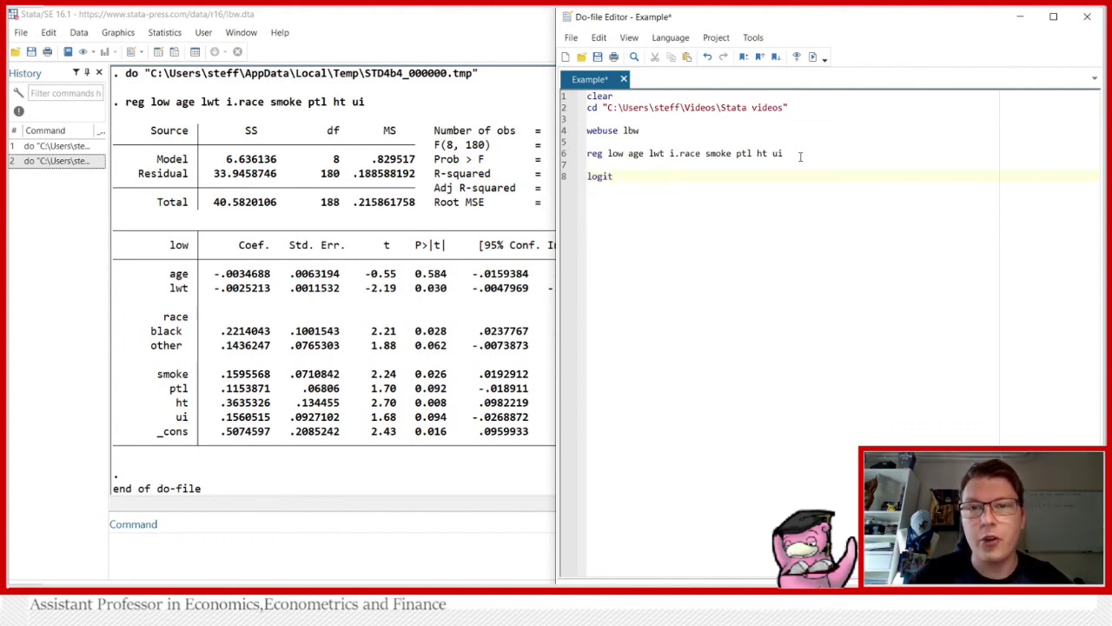
left_click_drag(785, 155, 607, 154)
key("ctrl+c")
left_click(629, 175)
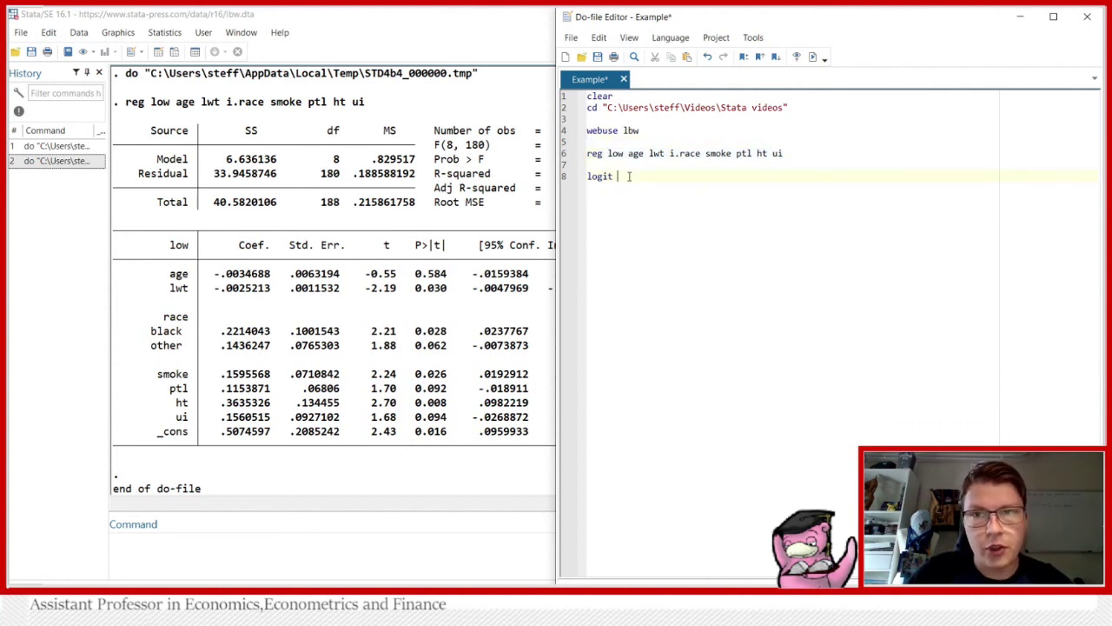
key("ctrl+v")
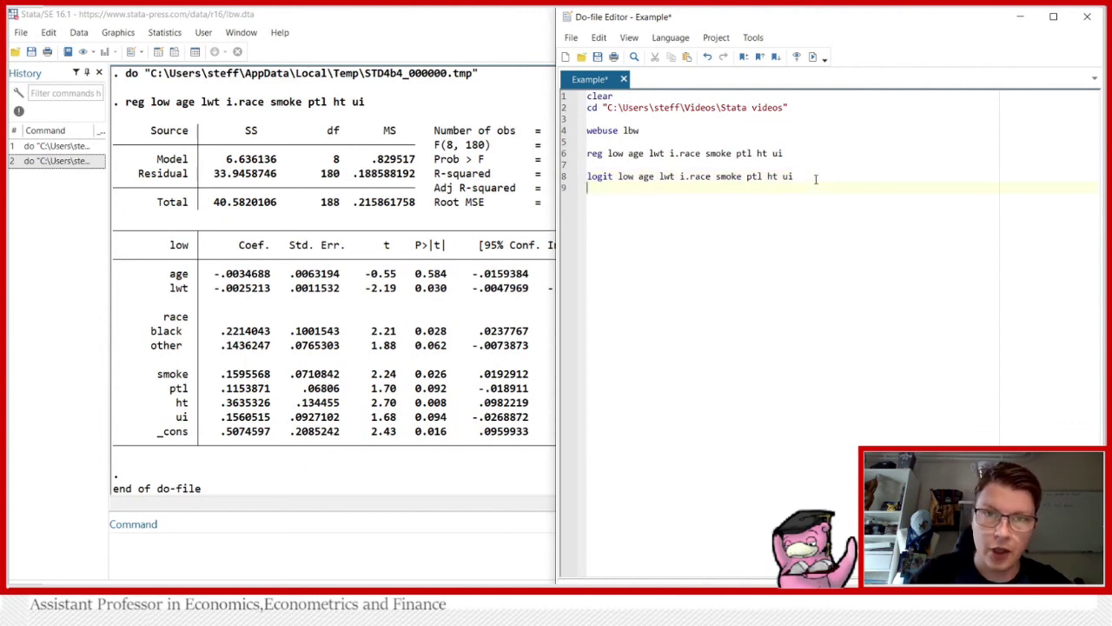
left_click_drag(564, 178, 793, 176)
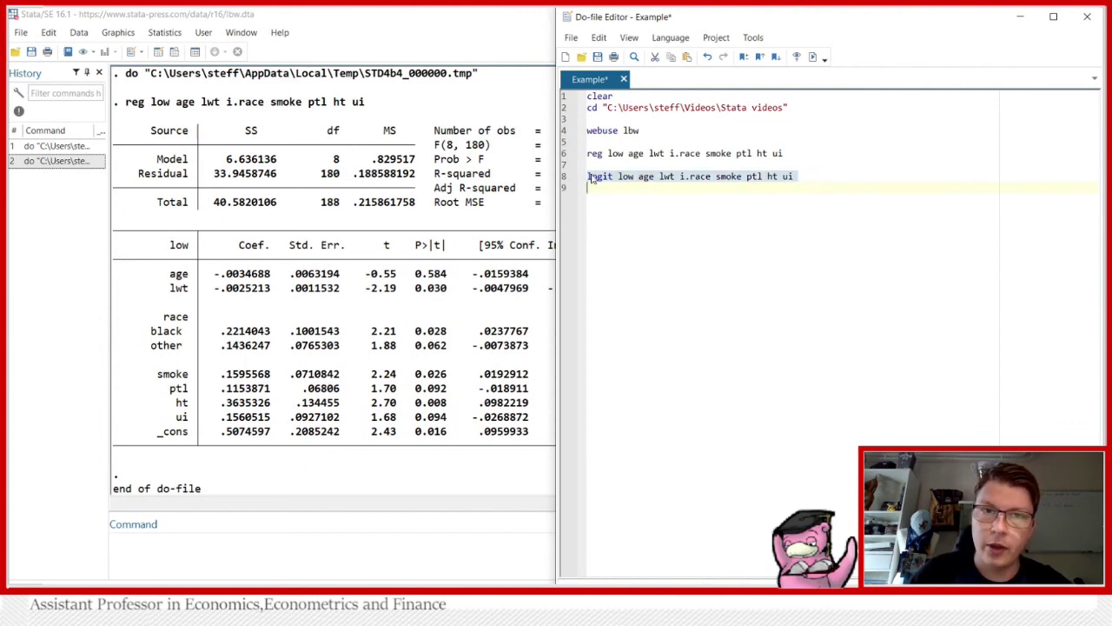
left_click(812, 57)
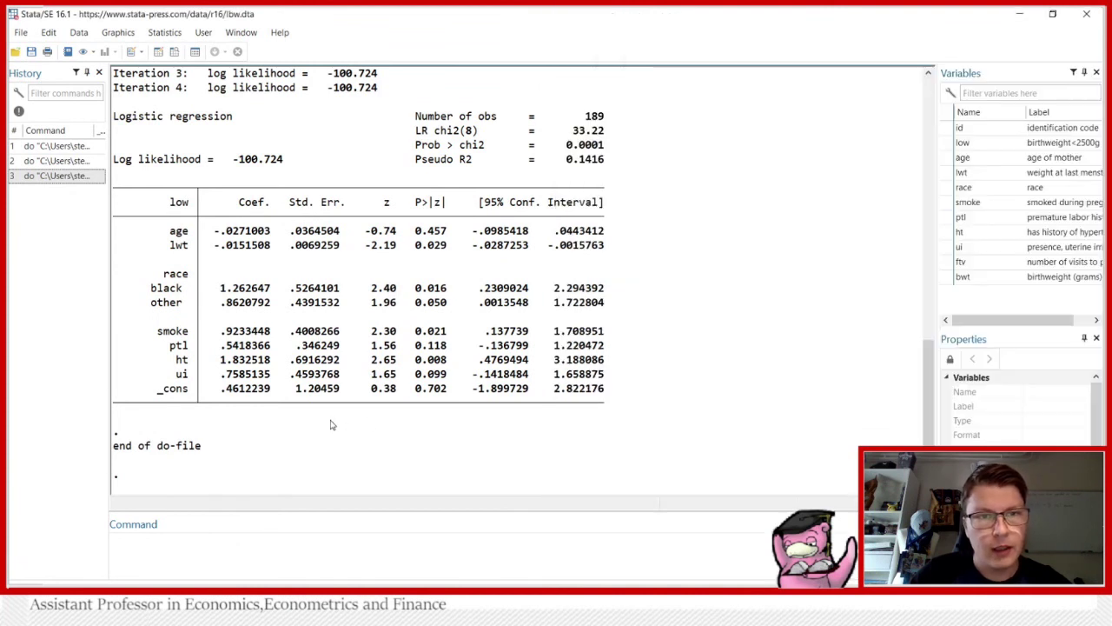
left_click(341, 424)
scroll(313, 239, "up", 5)
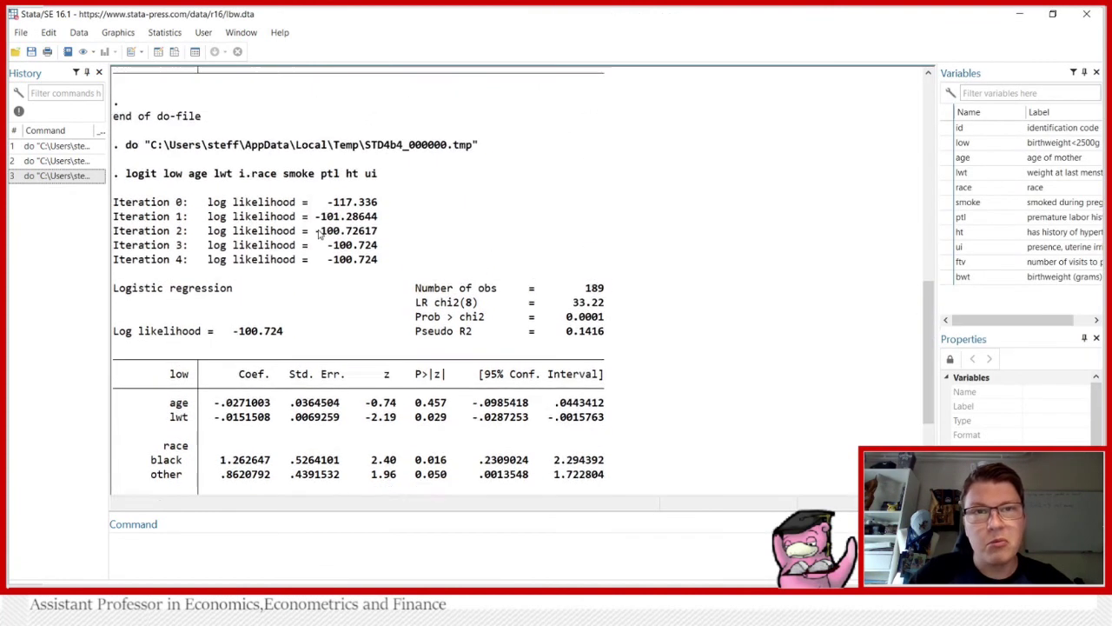
scroll(320, 236, "down", 4)
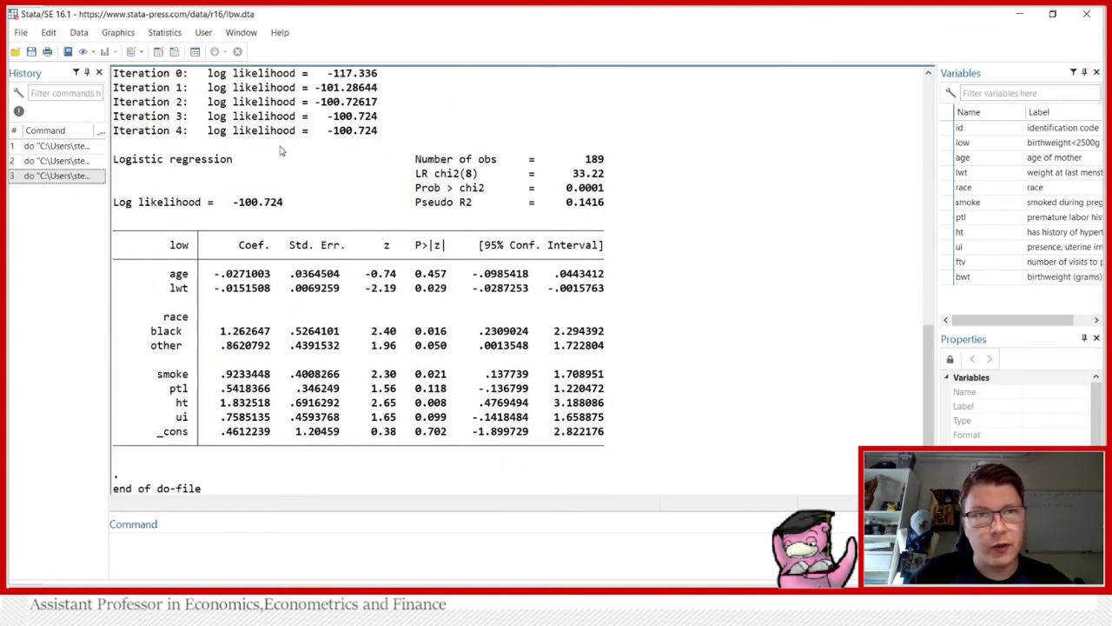
scroll(272, 147, "up", 1)
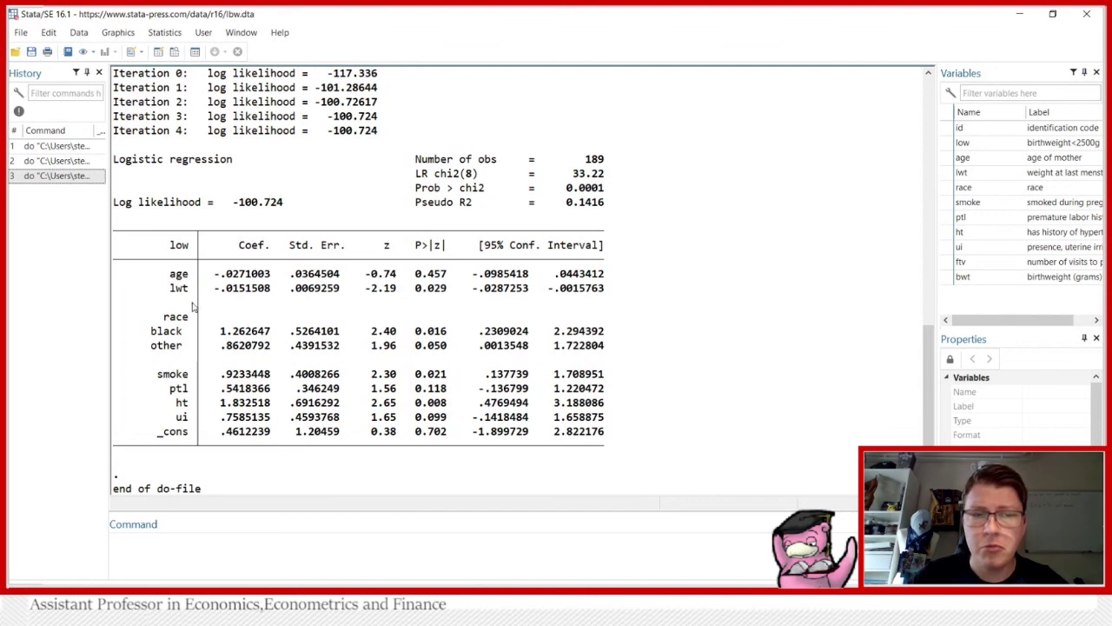
Step: Copy the logit line to line 10 with the ', or' option and run it
mouse_move(440, 619)
left_click(446, 525)
left_click(809, 178)
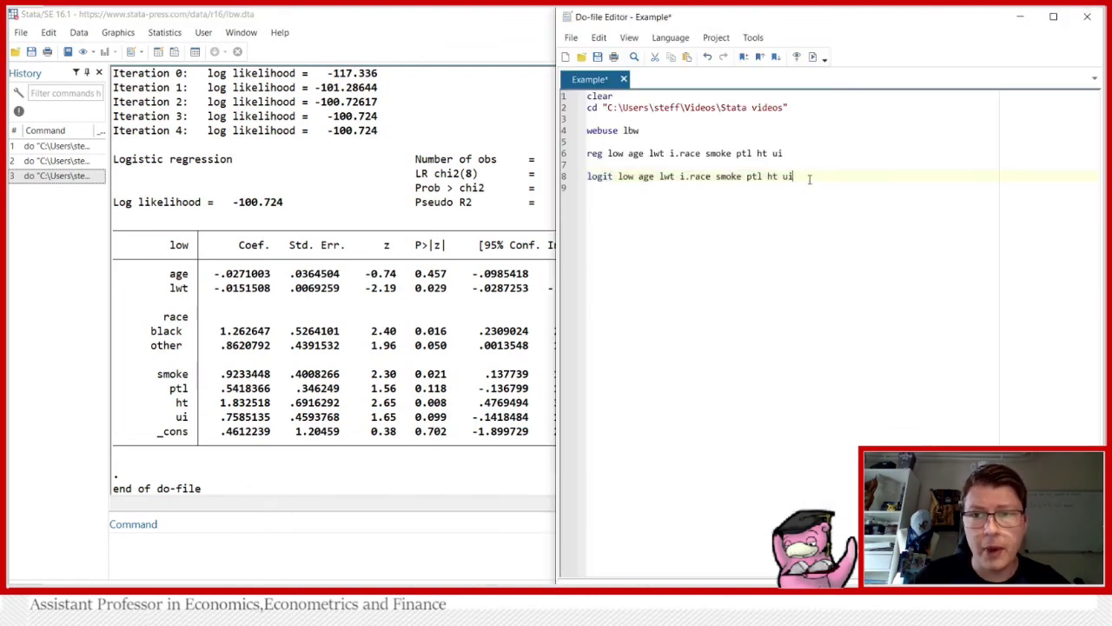
key("Return")
key("Return")
left_click_drag(806, 178, 590, 174)
key("ctrl+c")
left_click(606, 191)
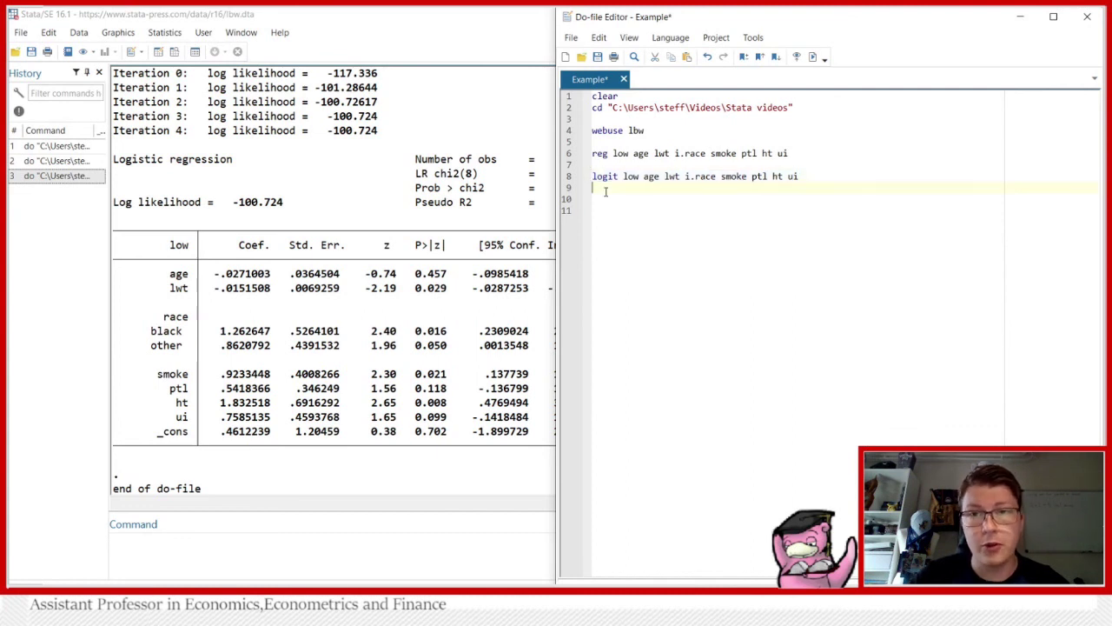
key("Return")
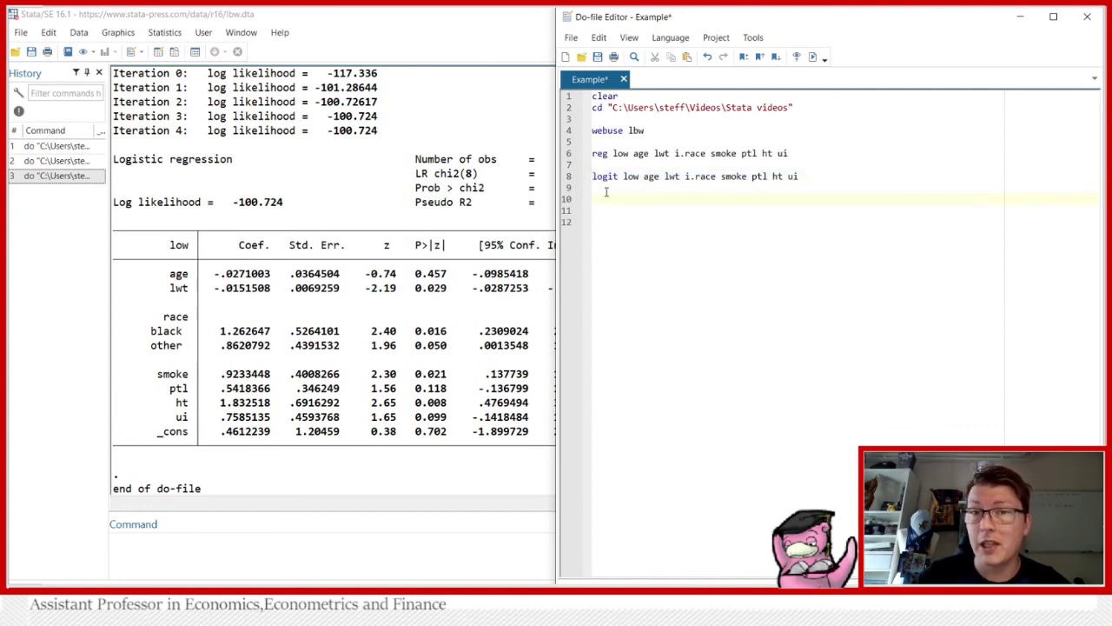
key("ctrl+v")
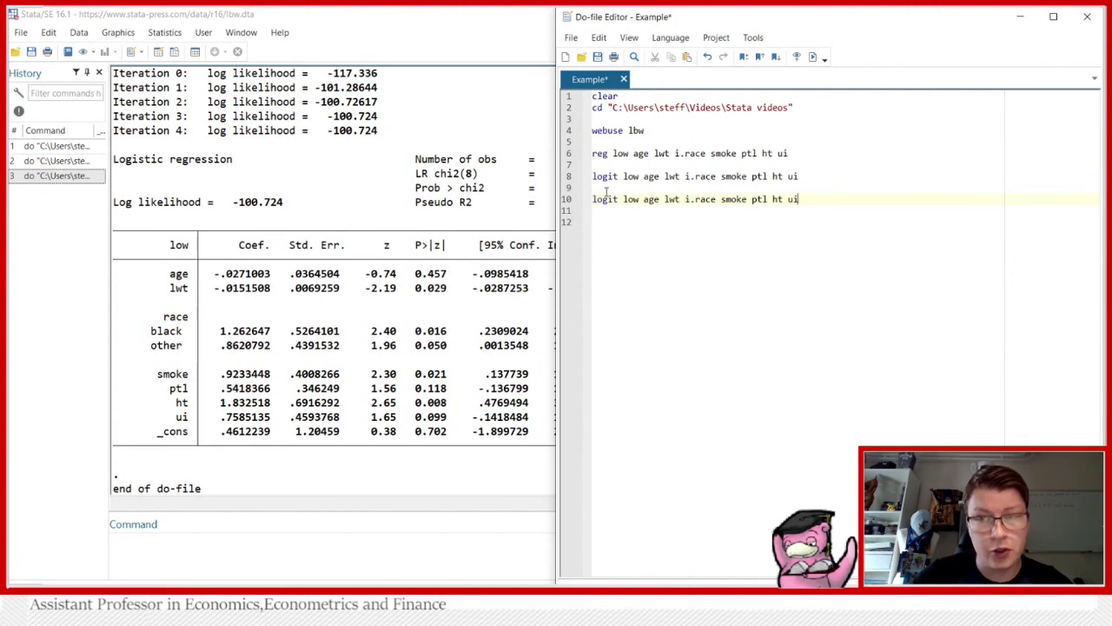
type(", o")
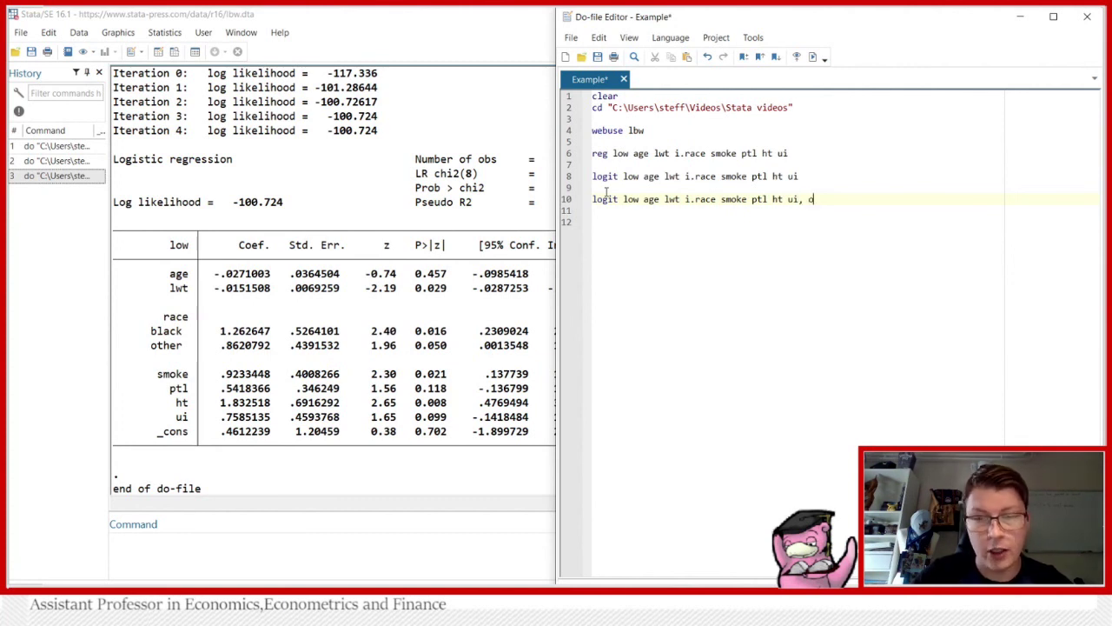
type("r")
left_click(564, 199)
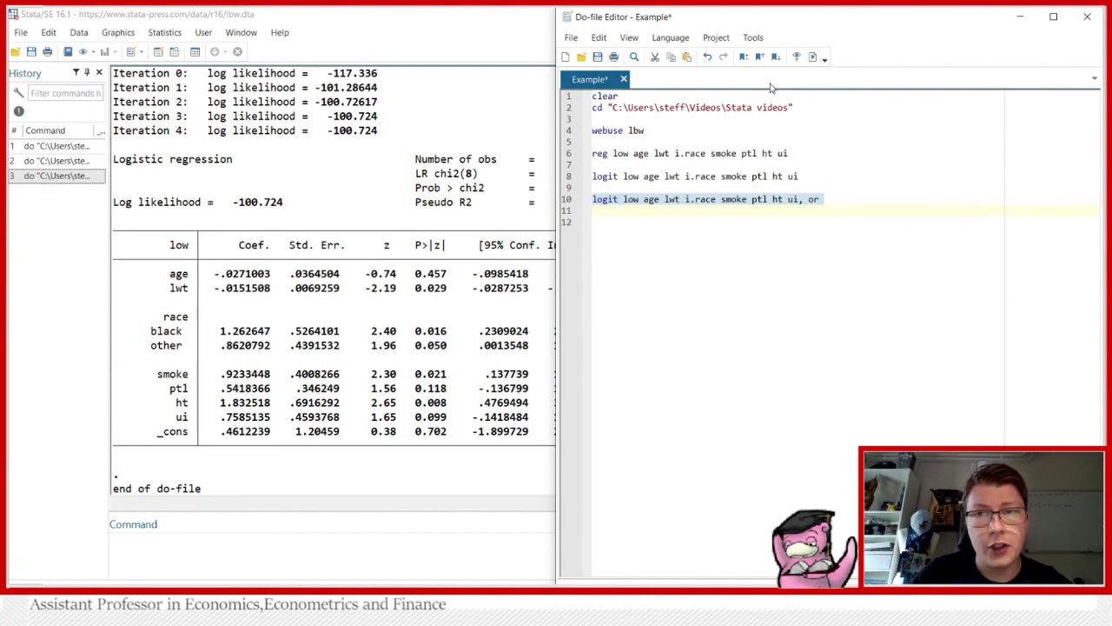
left_click(813, 56)
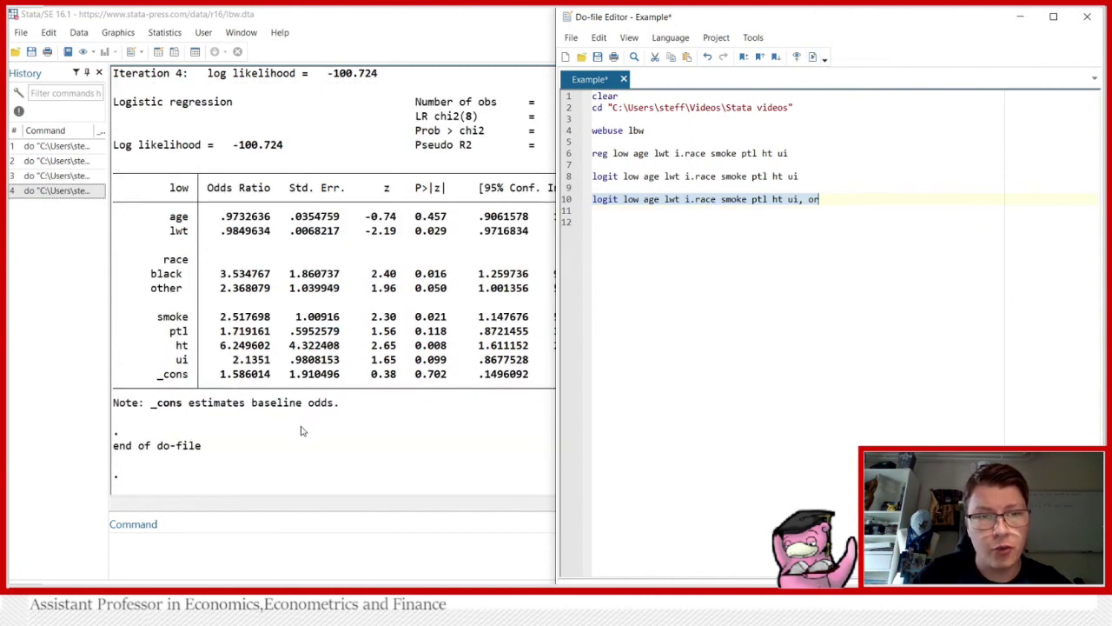
Step: Compare the results tables and select the smoke coefficient .9233448 in the earlier logit output
left_click(281, 420)
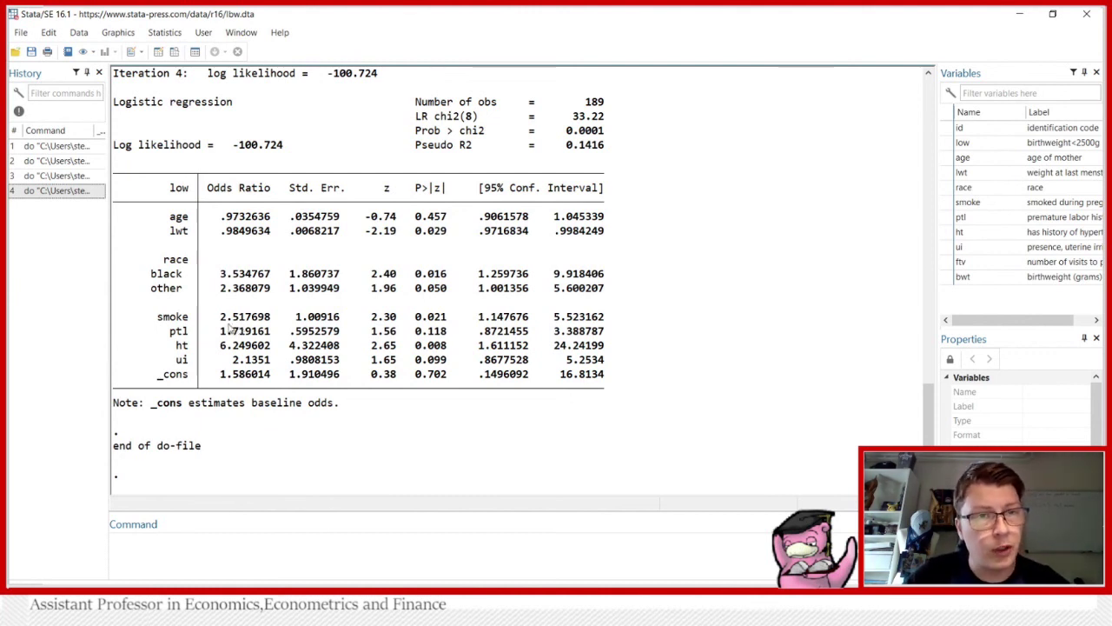
scroll(239, 313, "up", 1)
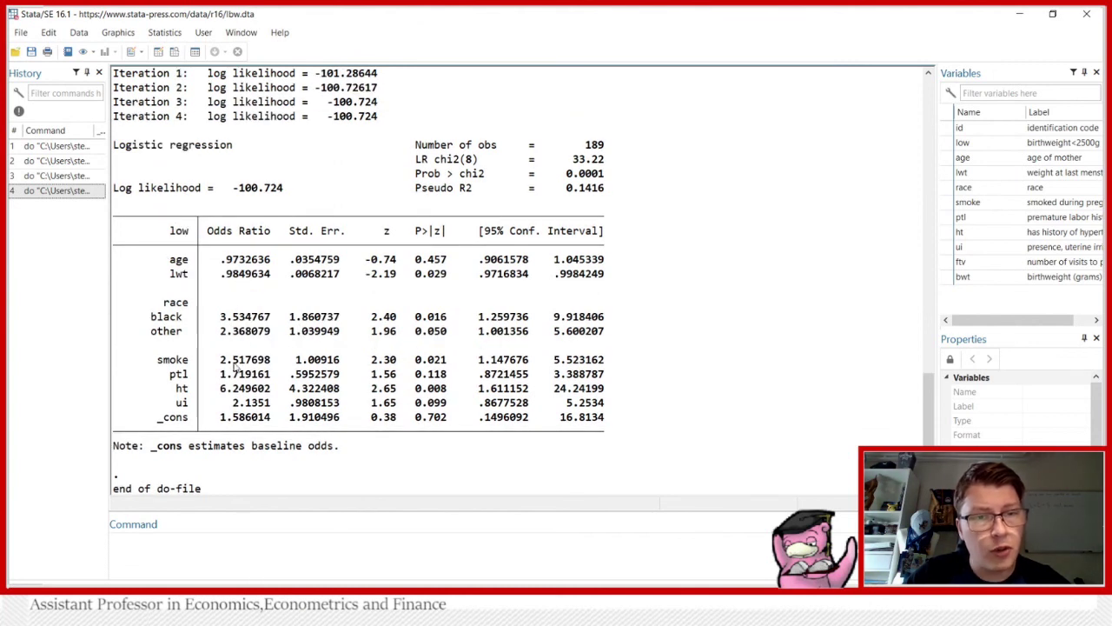
scroll(241, 313, "up", 6)
scroll(248, 313, "up", 3)
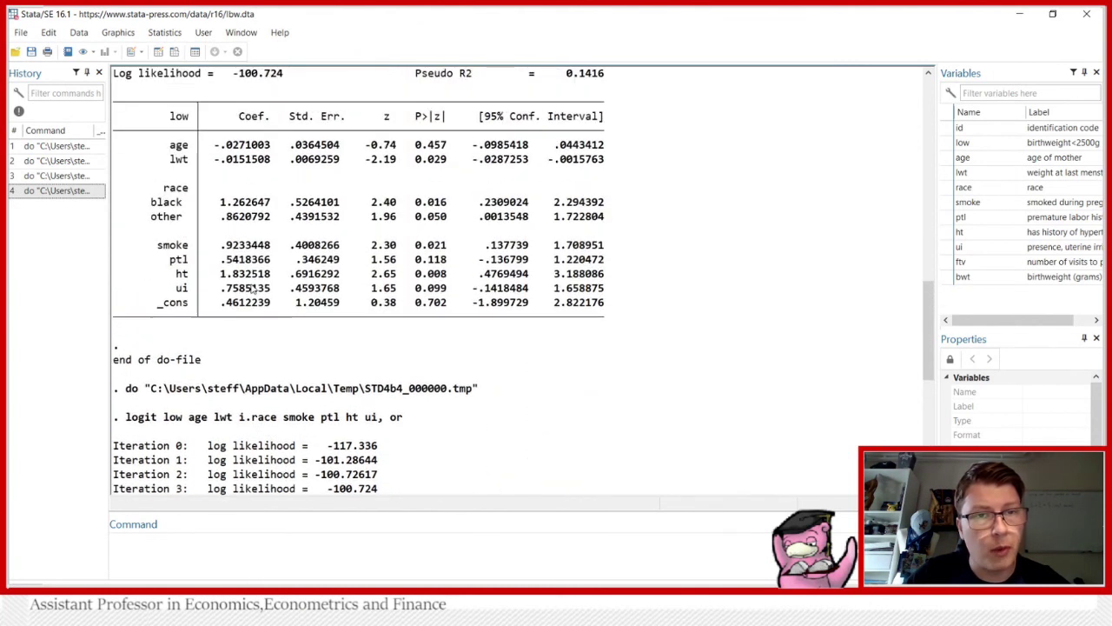
scroll(252, 347, "down", 9)
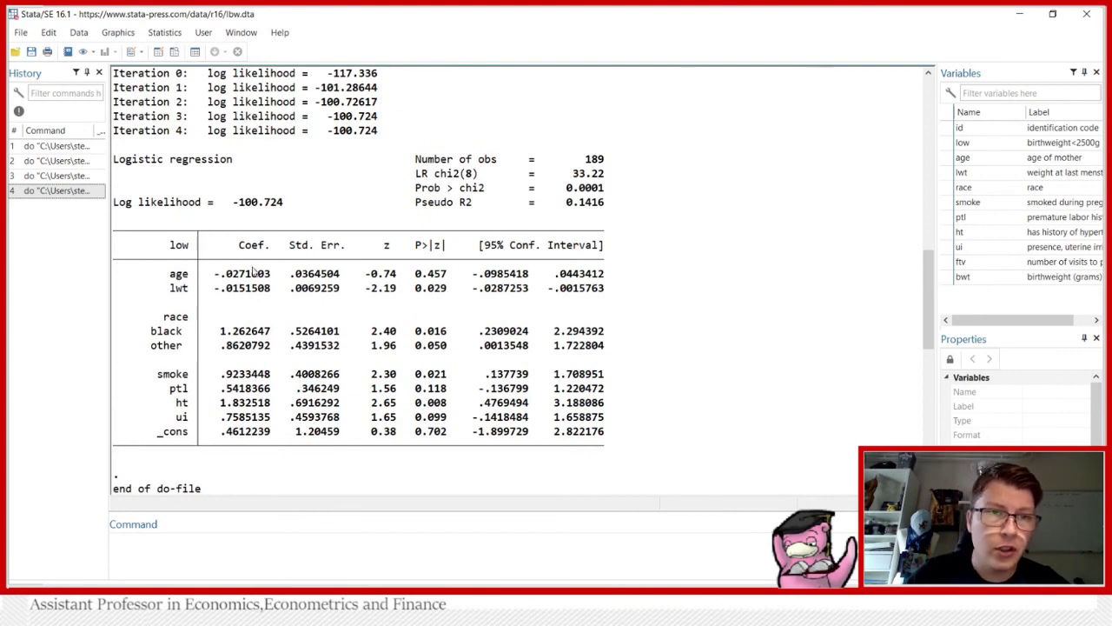
key("ctrl+d")
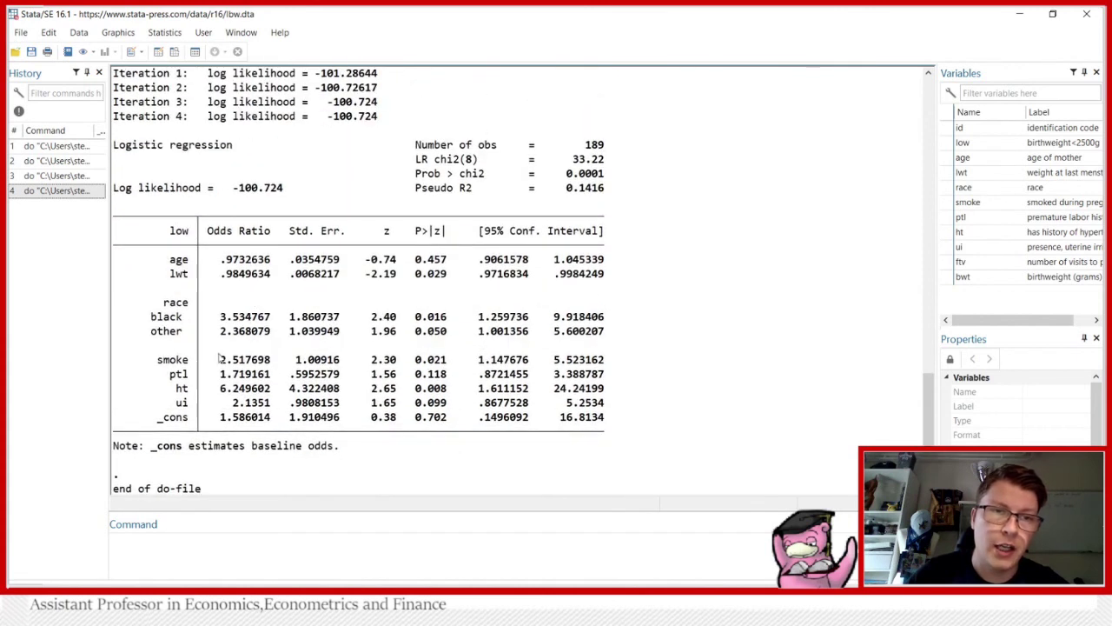
scroll(233, 325, "up", 1)
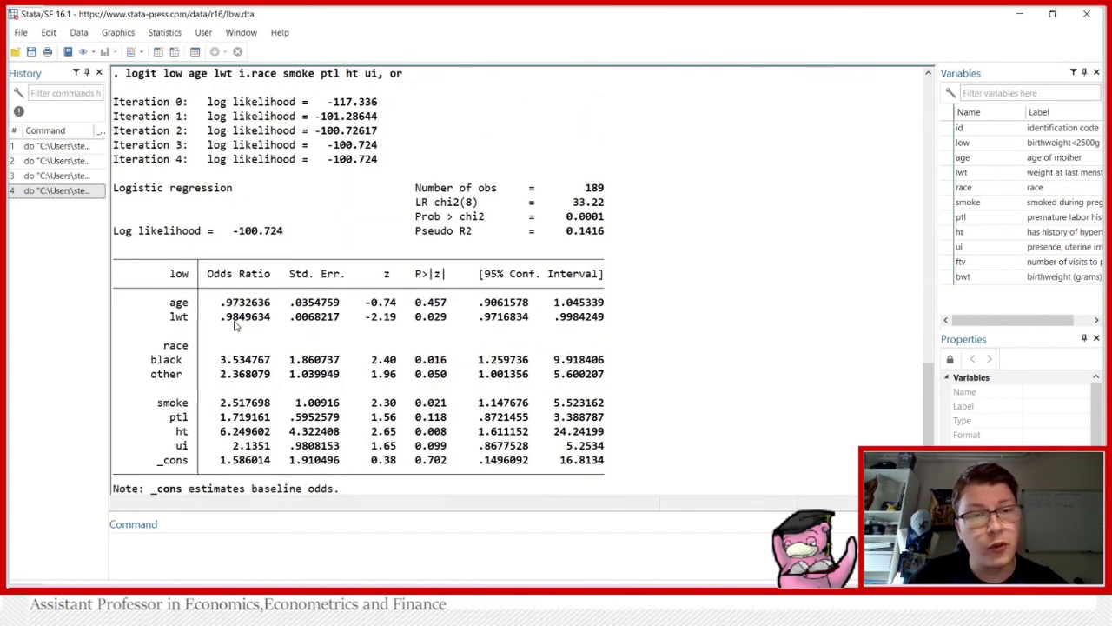
scroll(234, 330, "down", 1)
scroll(239, 291, "up", 3)
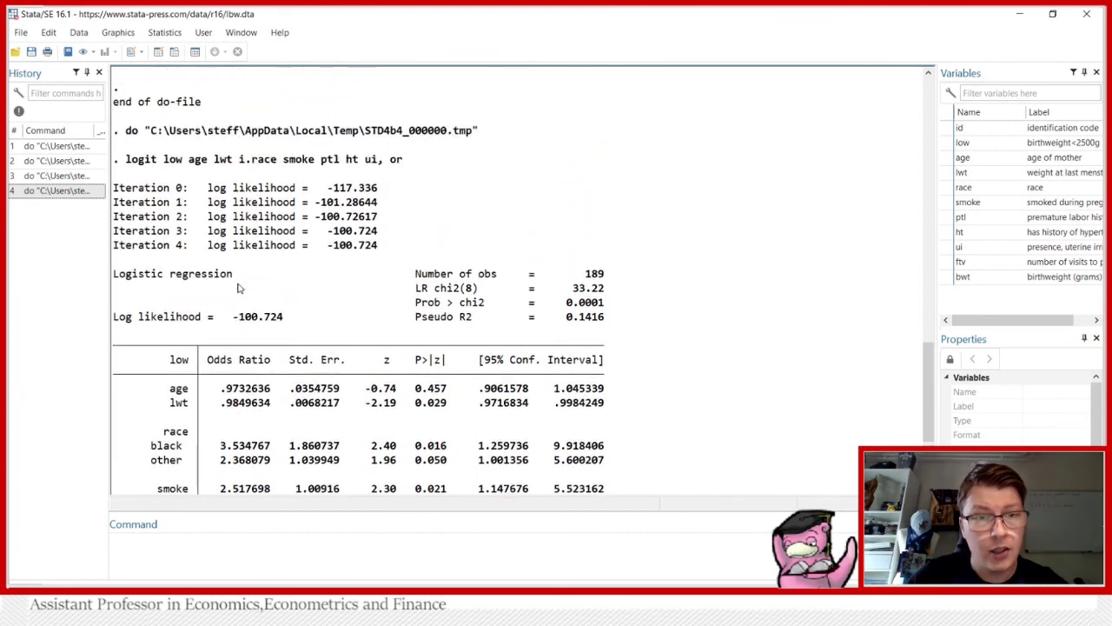
scroll(239, 289, "up", 8)
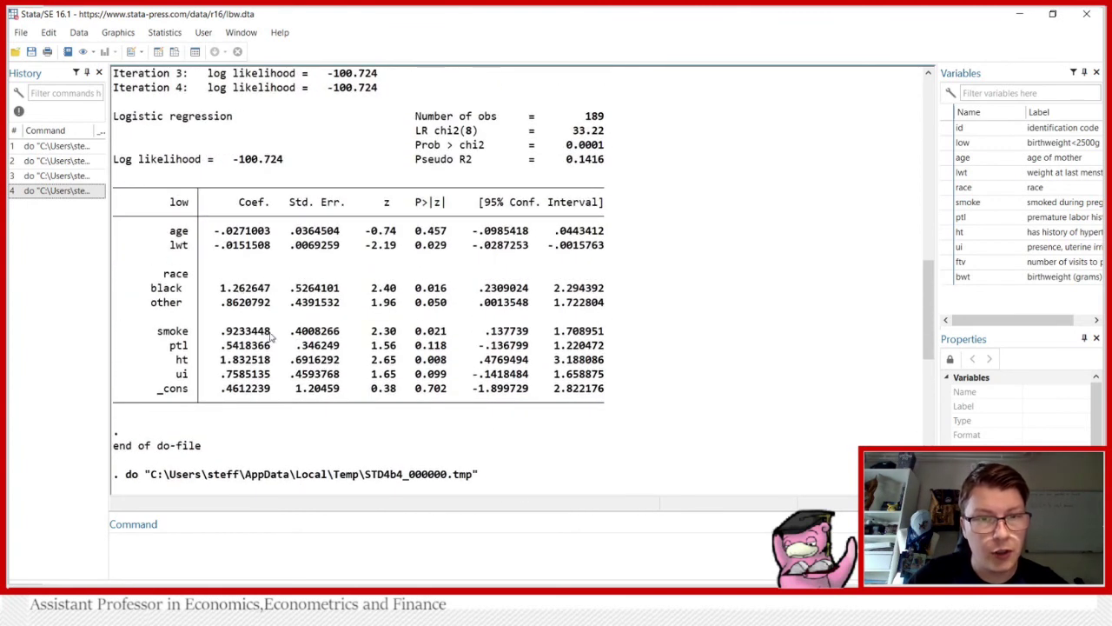
left_click_drag(272, 338, 223, 337)
key("ctrl+c")
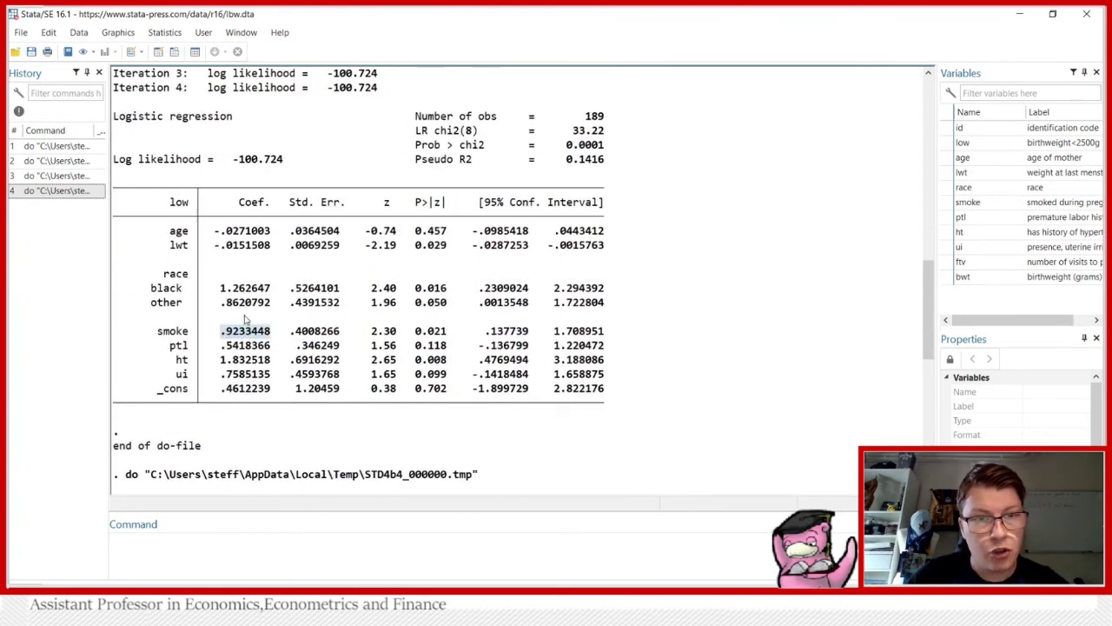
scroll(261, 352, "down", 11)
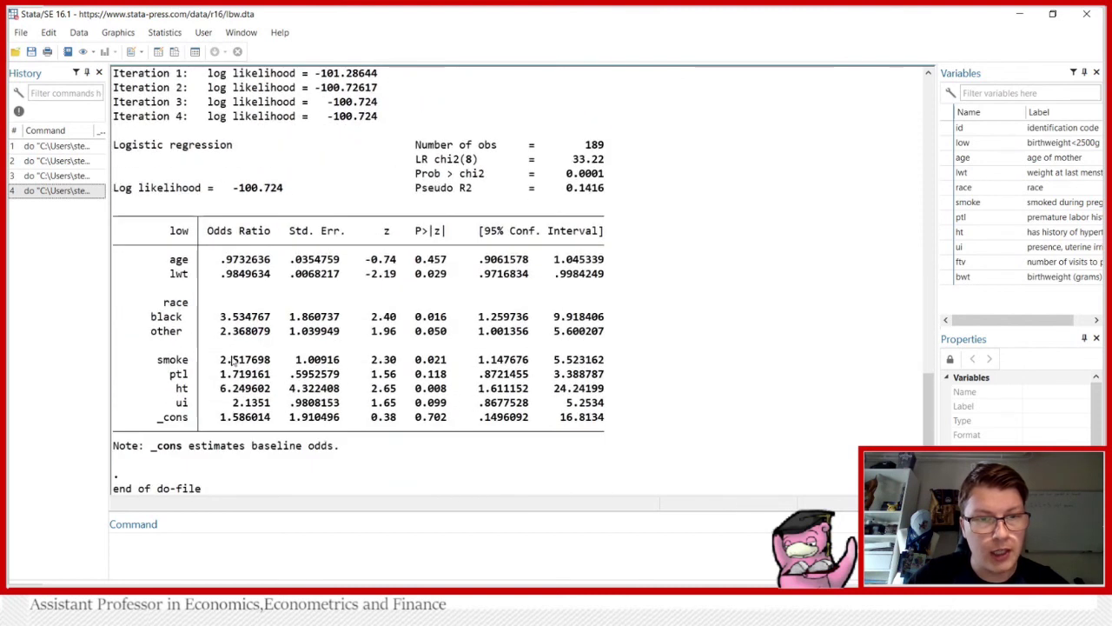
Step: Run 'display exp(.9233448)', returning 2.5176975 to match smoke's odds ratio
left_click(147, 550)
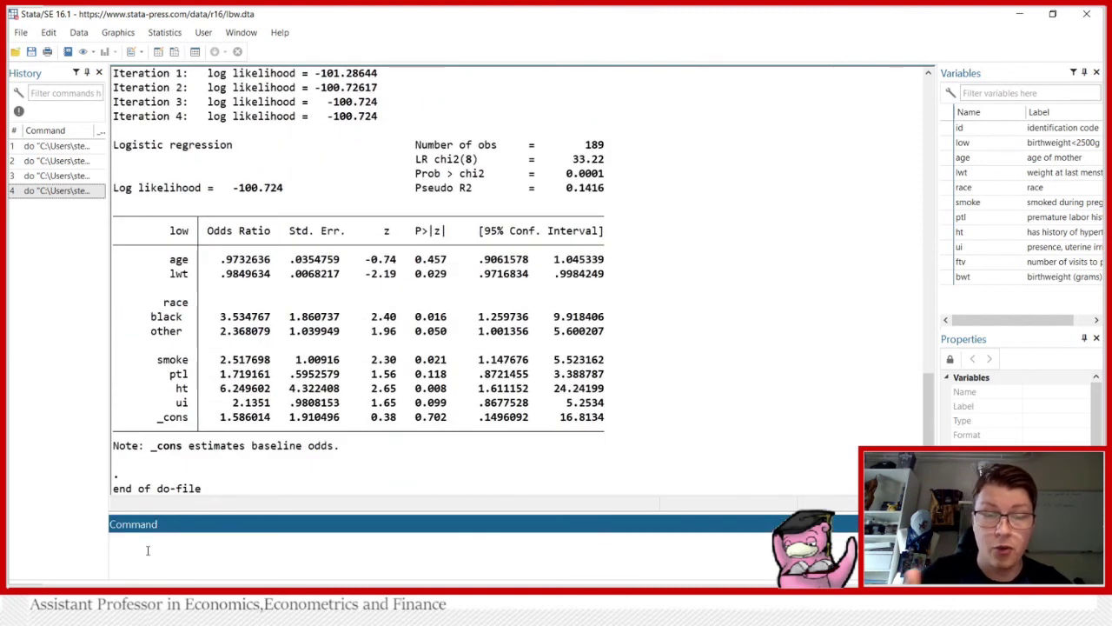
type("display ")
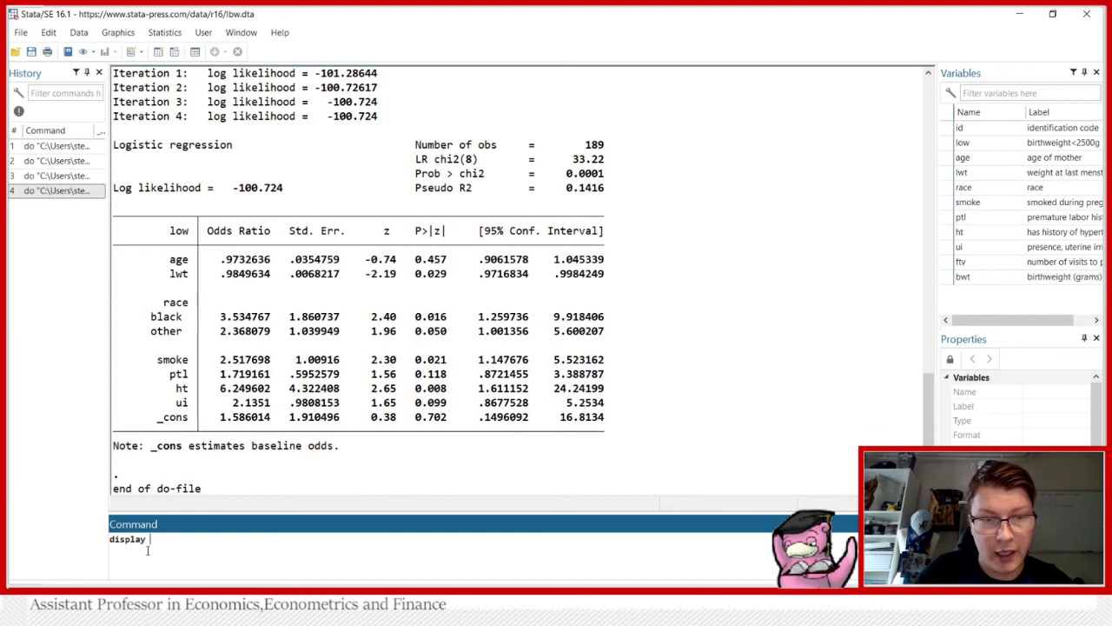
type("exp")
type("(.9233448)")
key("Left")
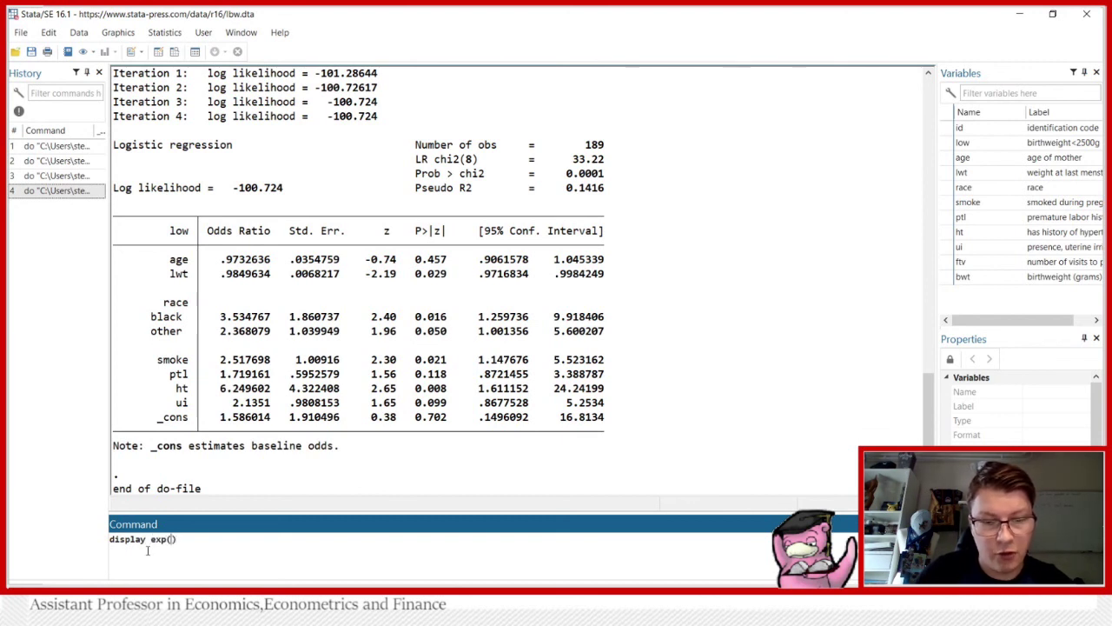
key("ctrl+v")
key("Return")
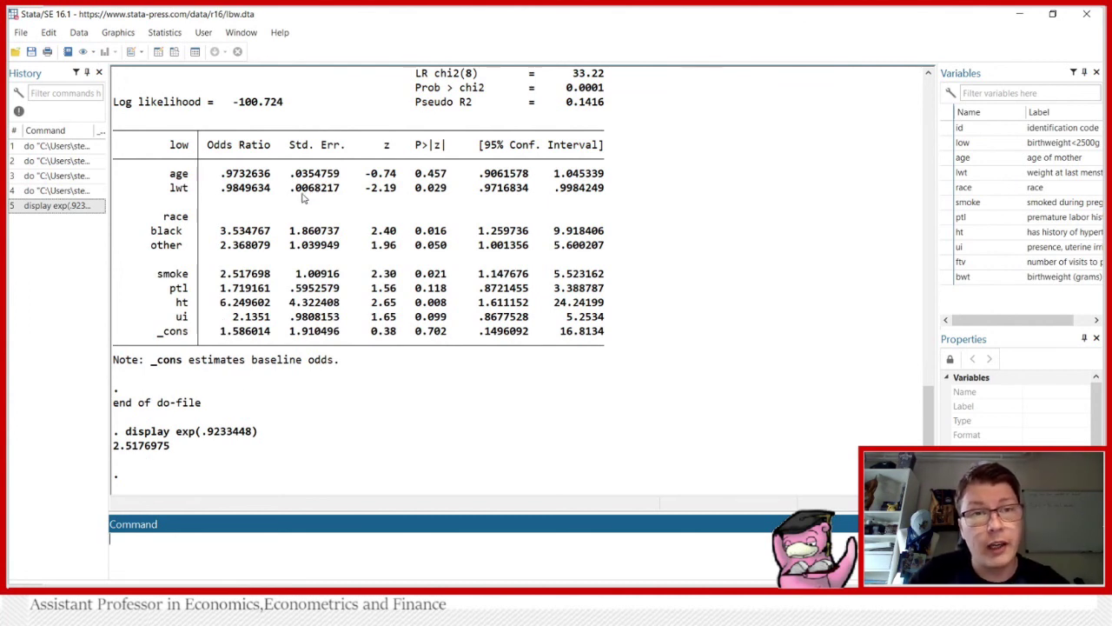
scroll(296, 345, "up", 2)
scroll(296, 345, "up", 2)
scroll(217, 337, "down", 3)
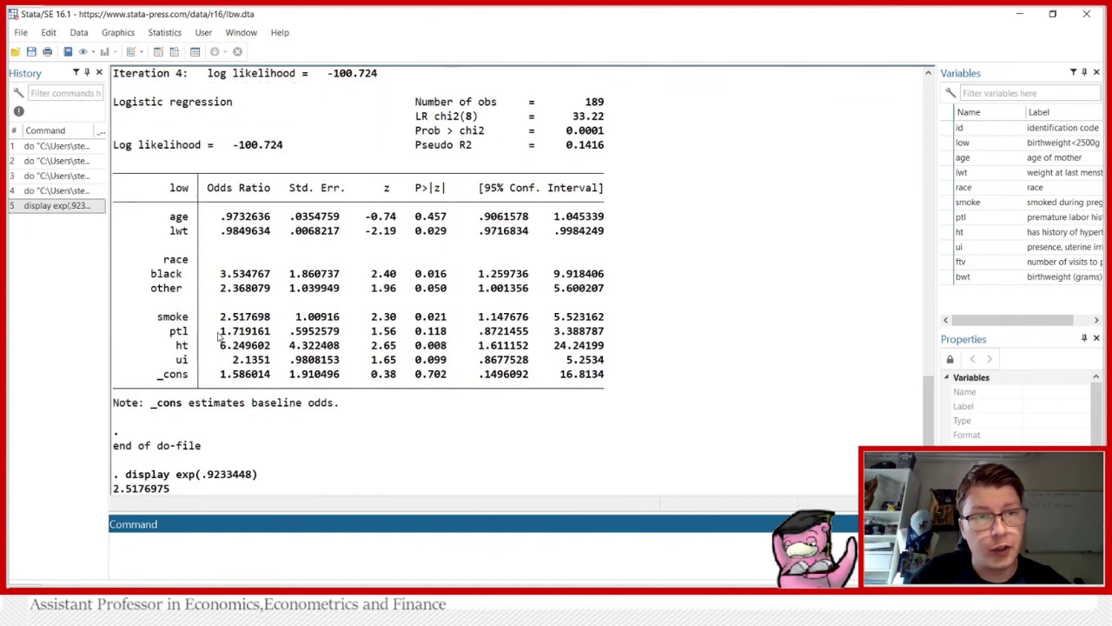
Step: Copy the plain logit line to line 12, change it toward logistic, and run it
left_click(409, 513)
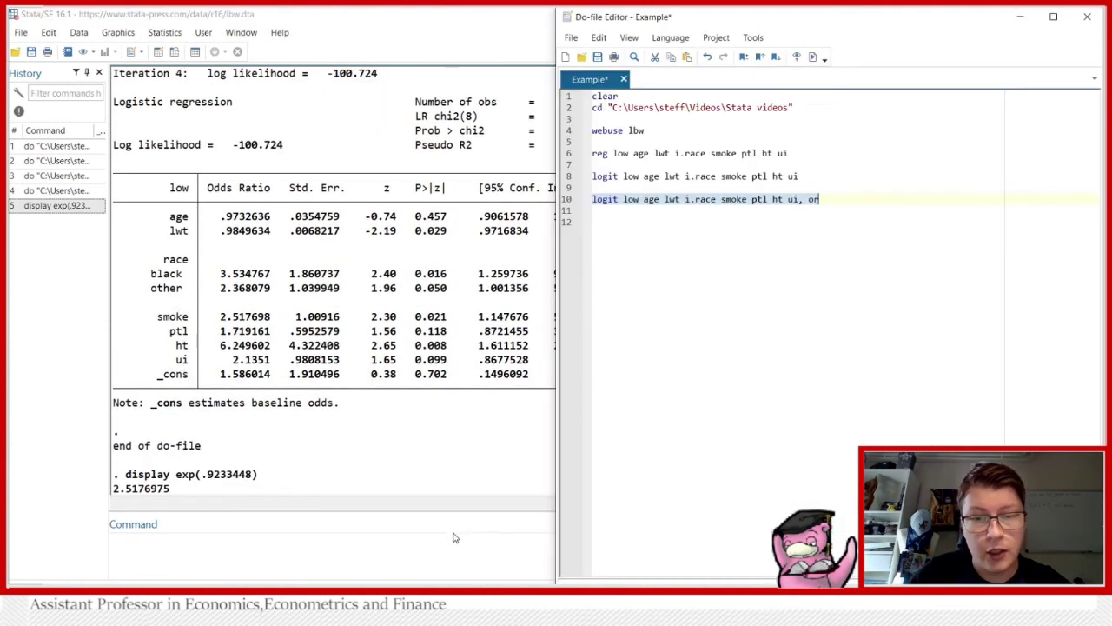
left_click(632, 221)
left_click(565, 199)
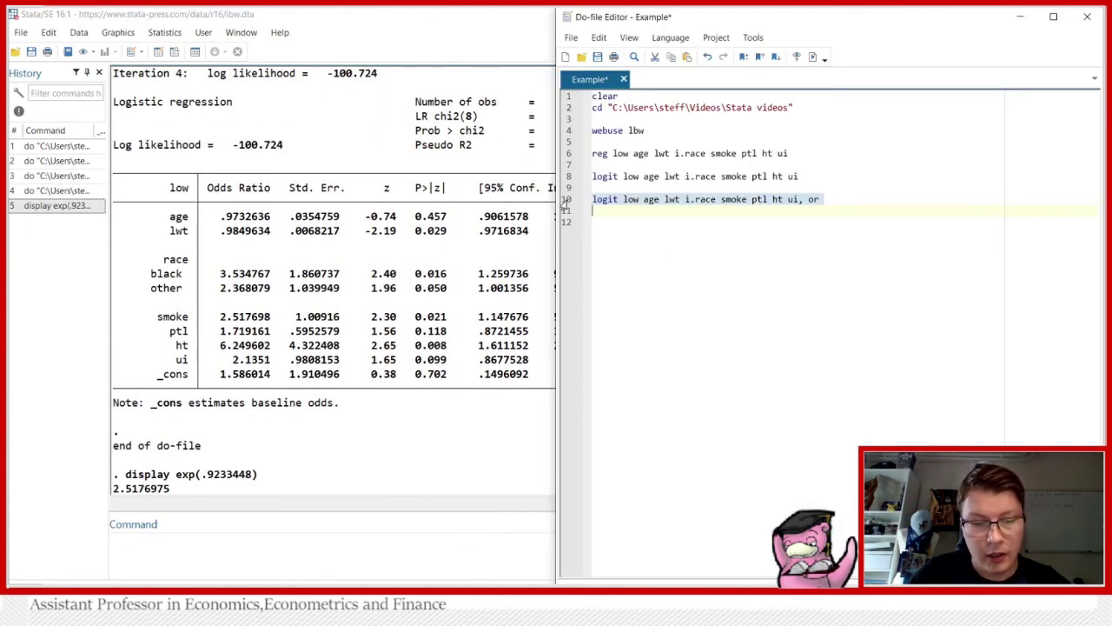
left_click(573, 177)
key("ctrl+c")
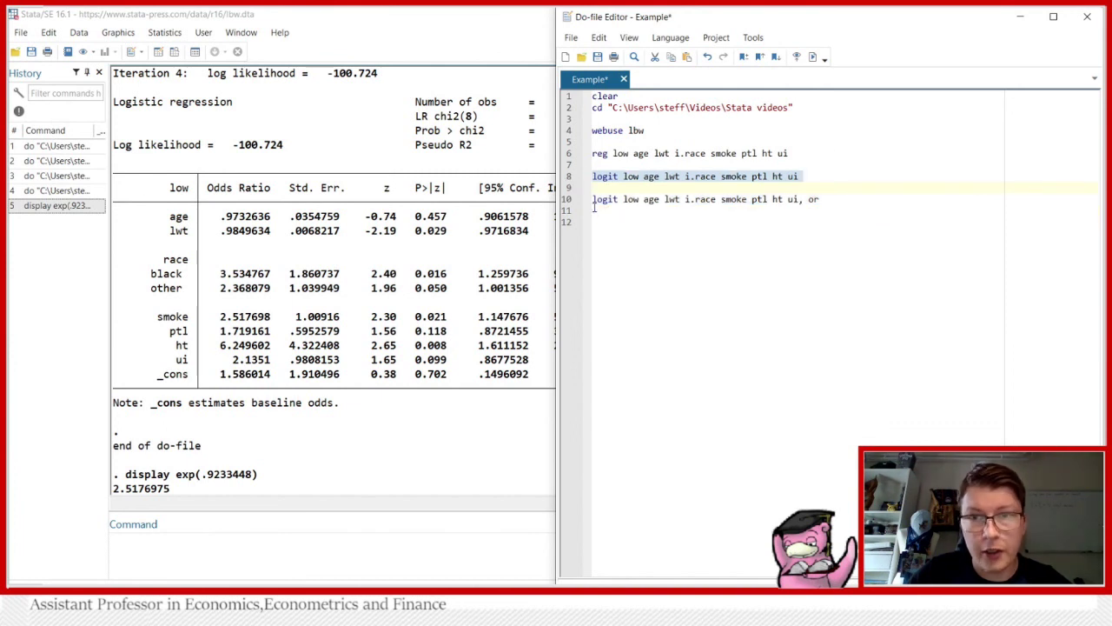
left_click(611, 223)
key("ctrl+v")
left_click(617, 222)
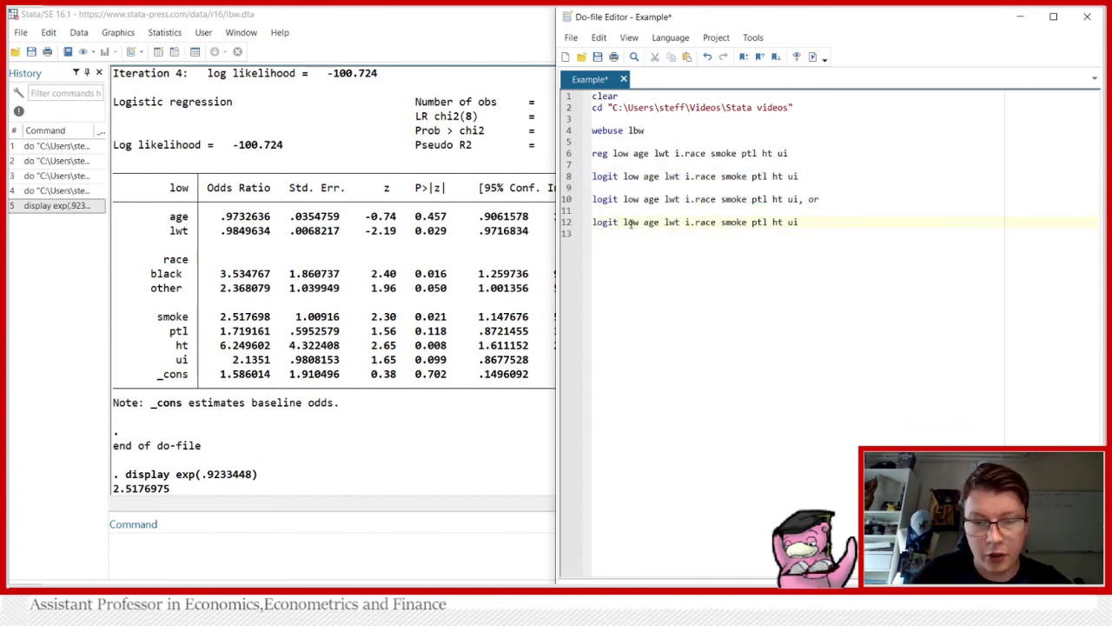
type("istic")
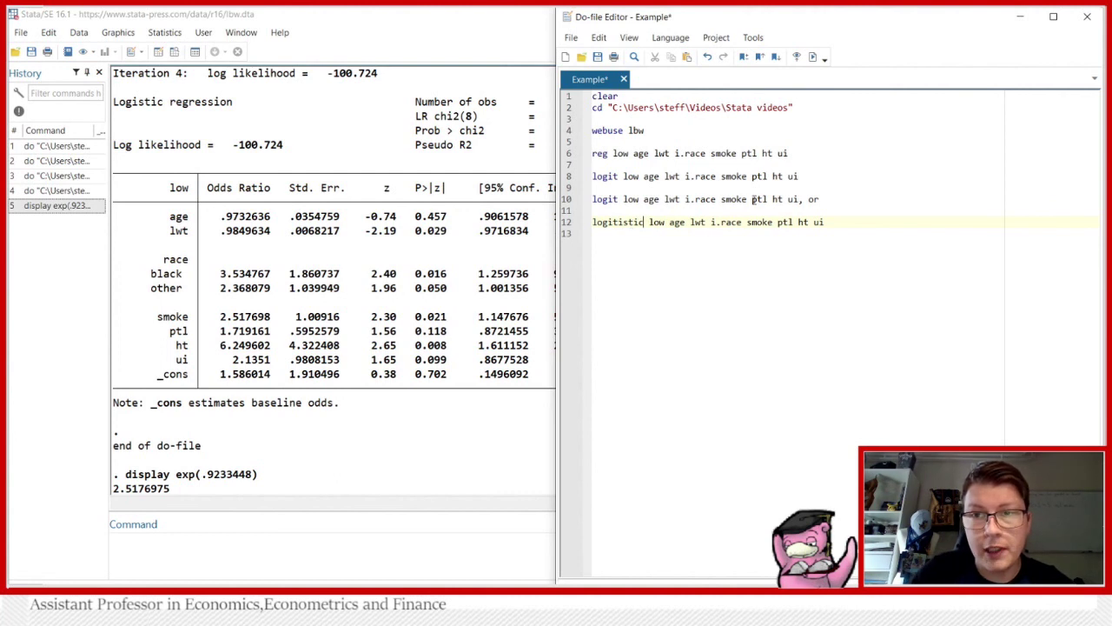
left_click(573, 223)
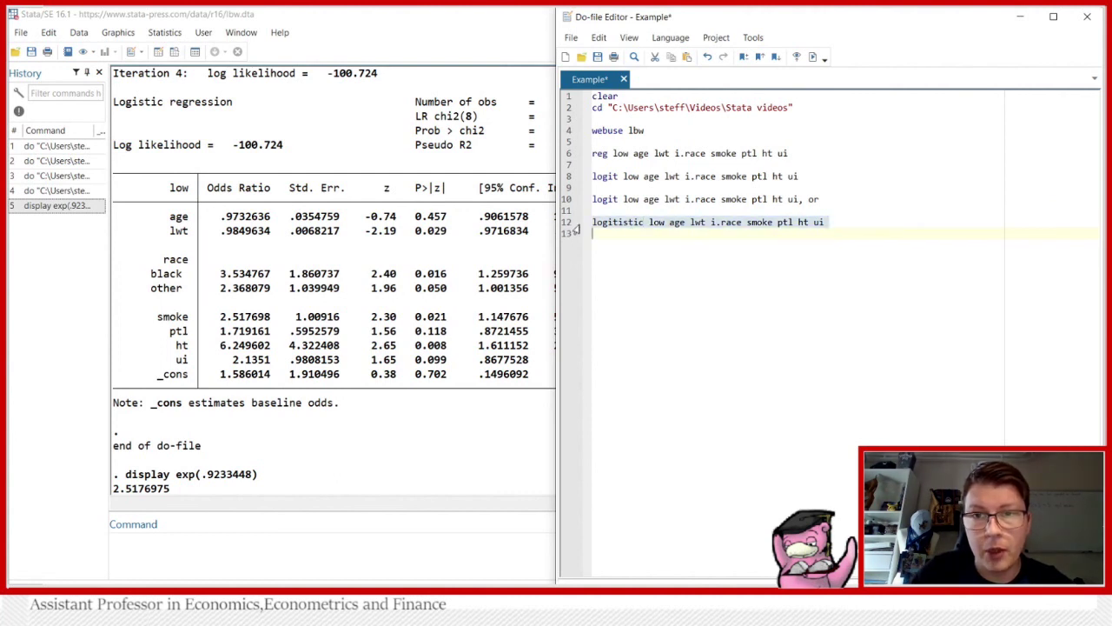
left_click(812, 58)
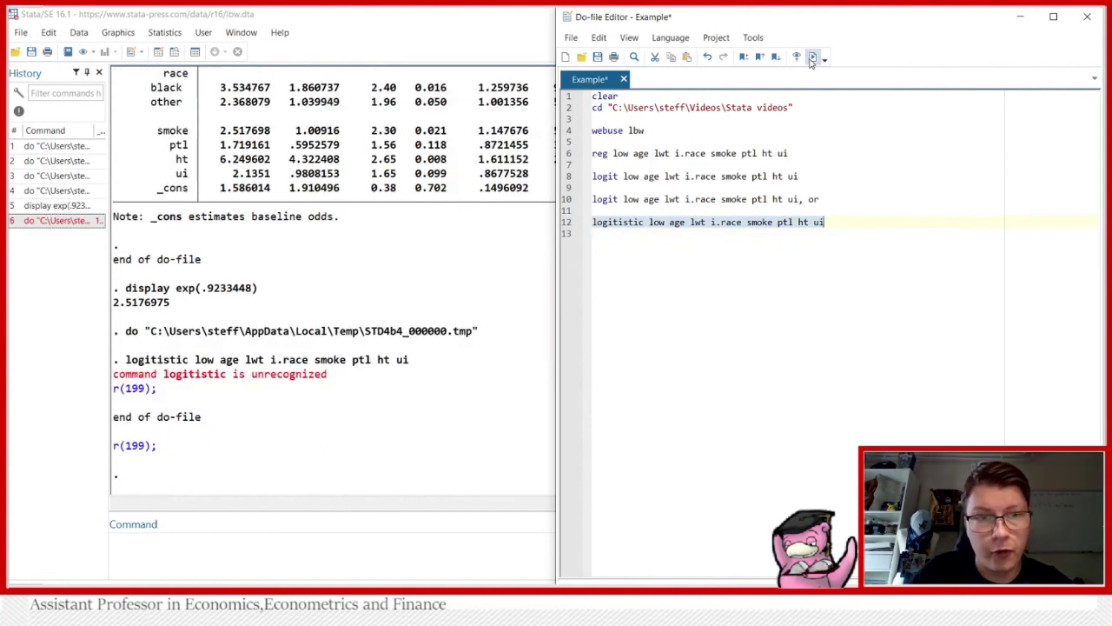
Step: Correct the misspelled 'logitistic' to 'logistic' on line 12 and rerun it
double_click(612, 225)
type("ogistic")
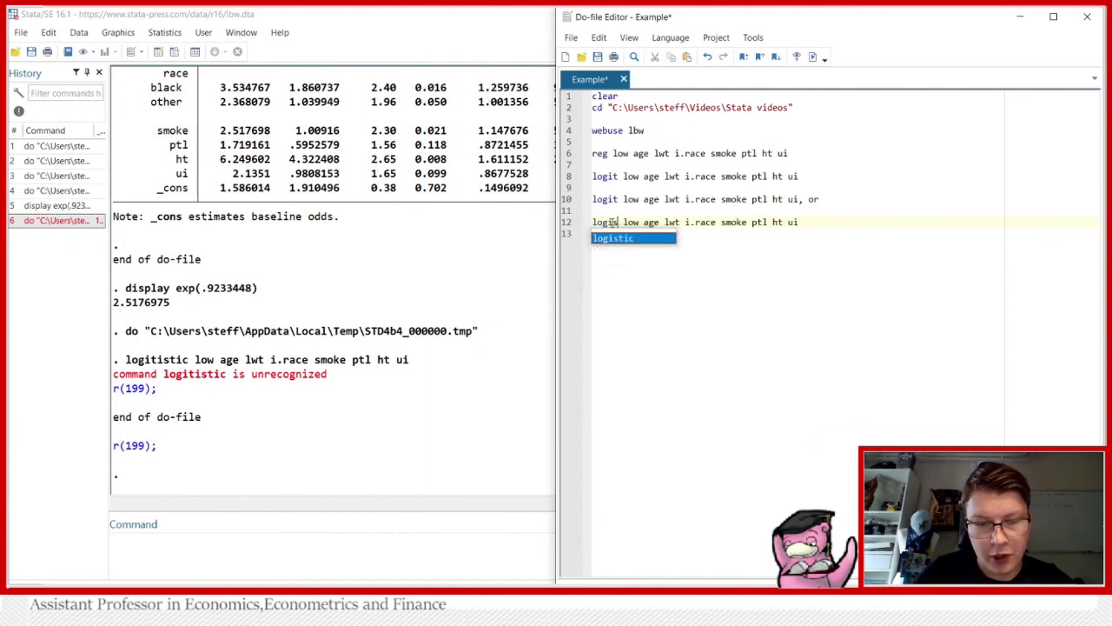
left_click(559, 224)
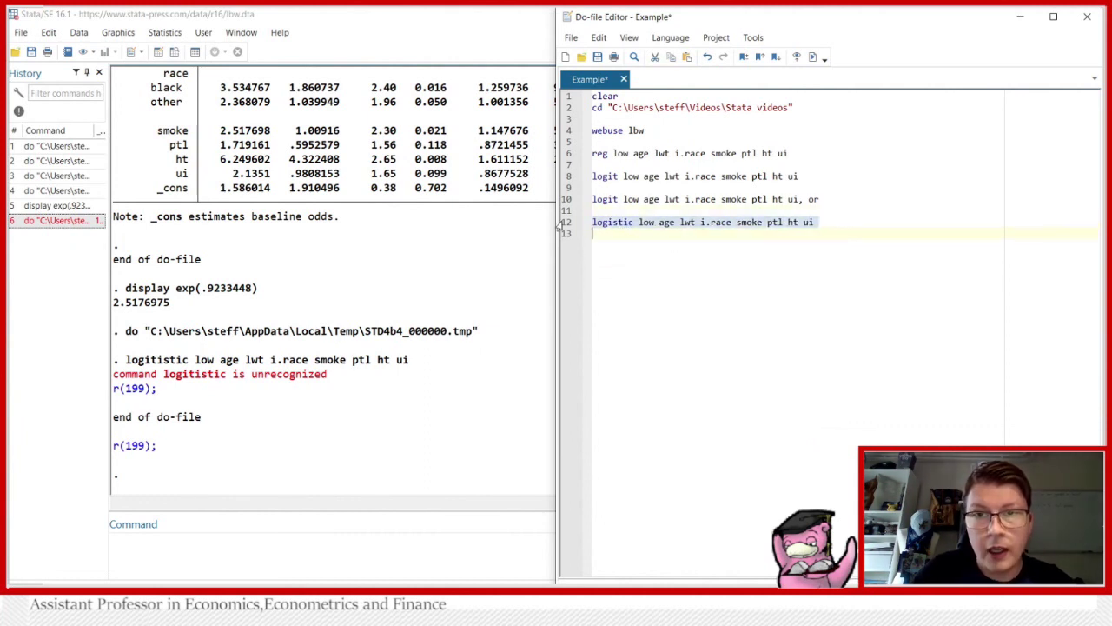
left_click(812, 58)
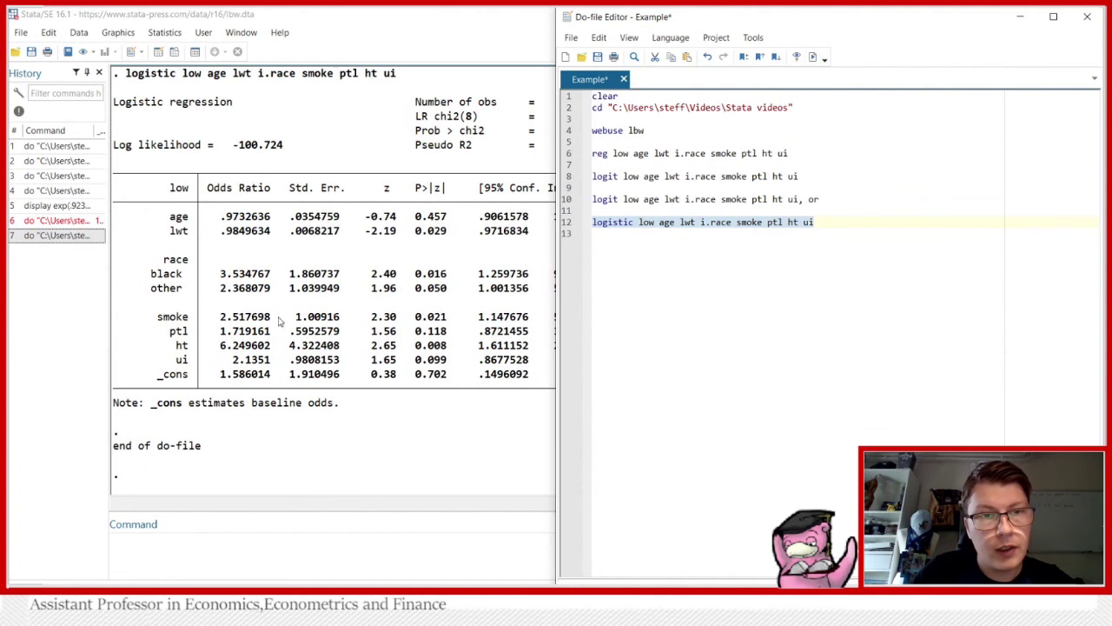
left_click(262, 258)
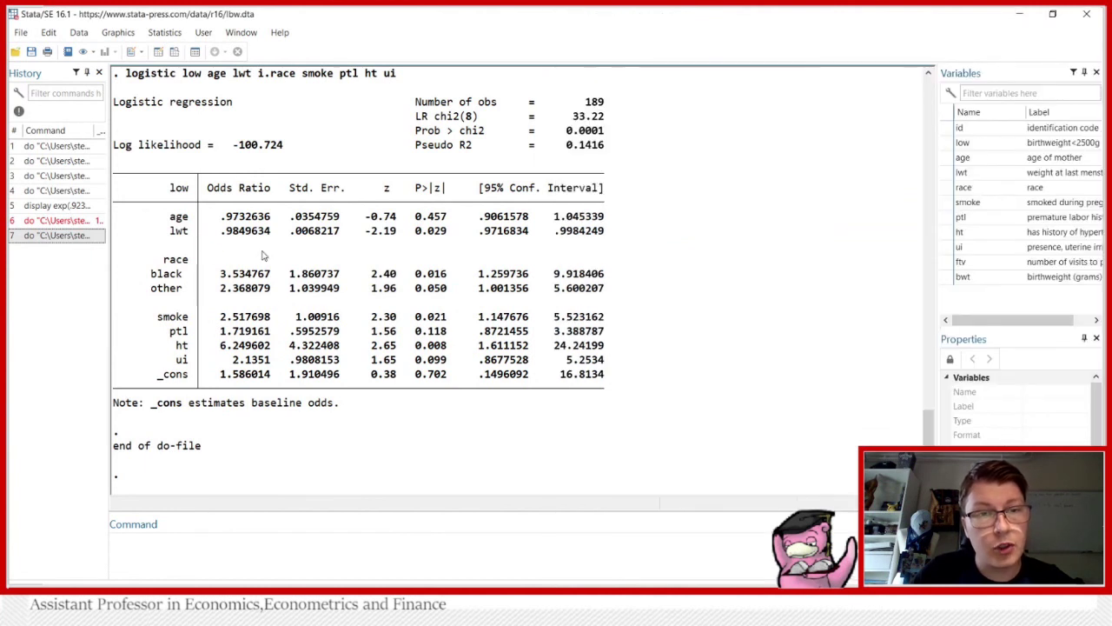
scroll(265, 256, "up", 1)
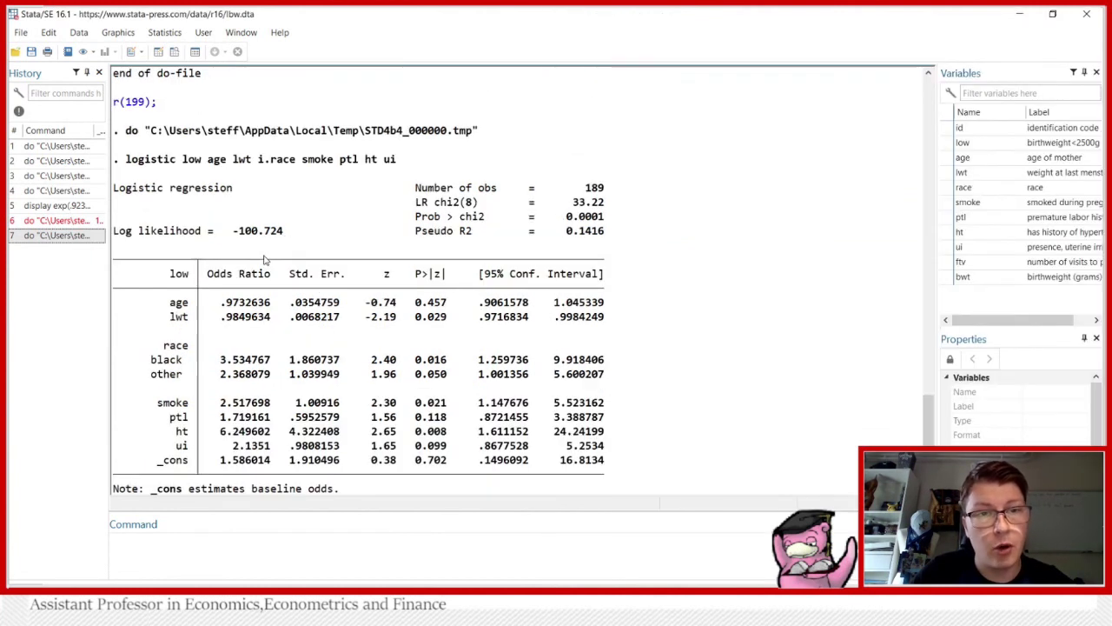
scroll(264, 348, "down", 1)
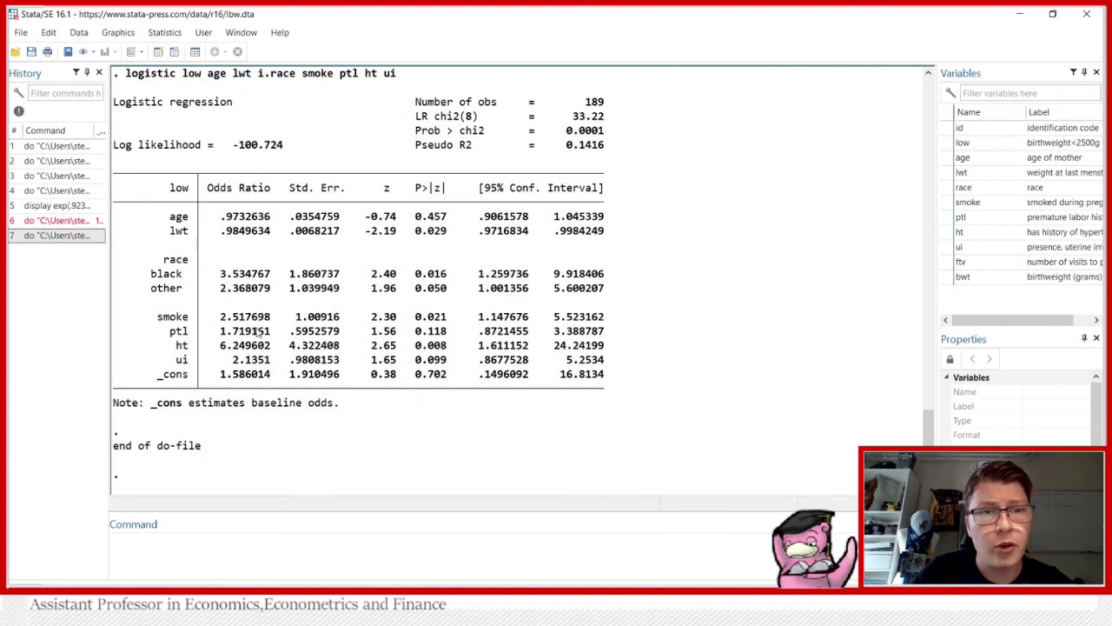
scroll(388, 265, "up", 4)
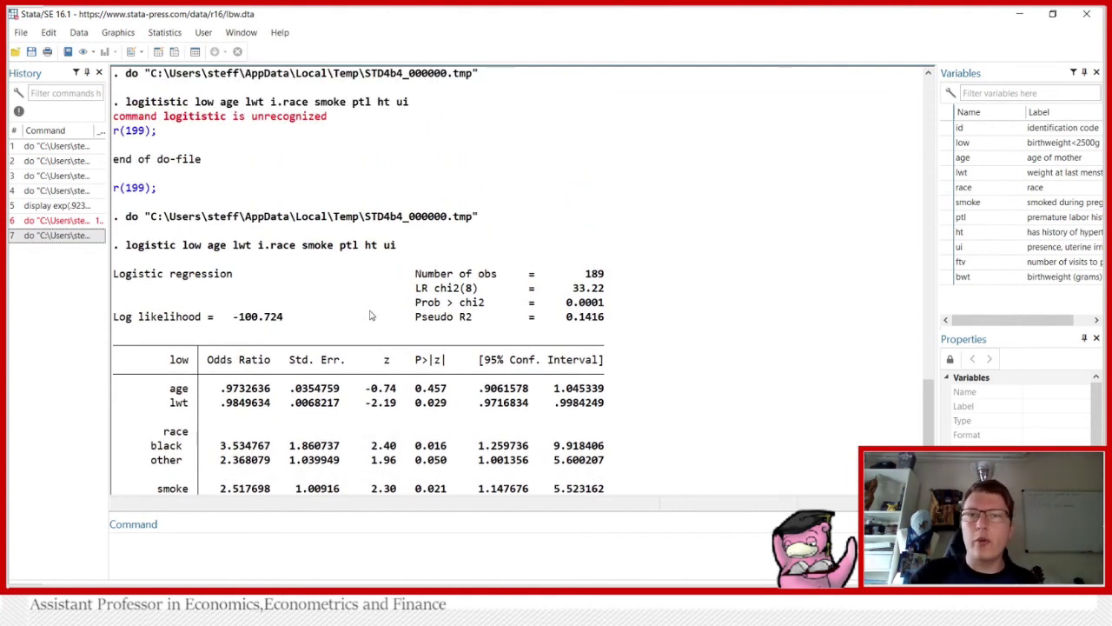
scroll(370, 315, "down", 4)
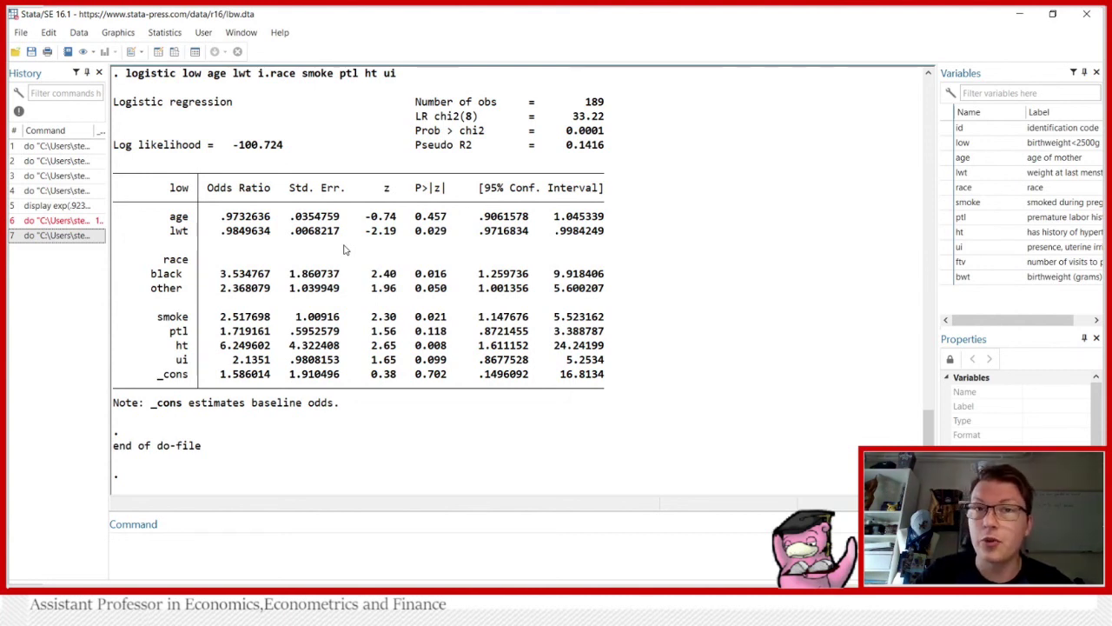
scroll(348, 287, "up", 3)
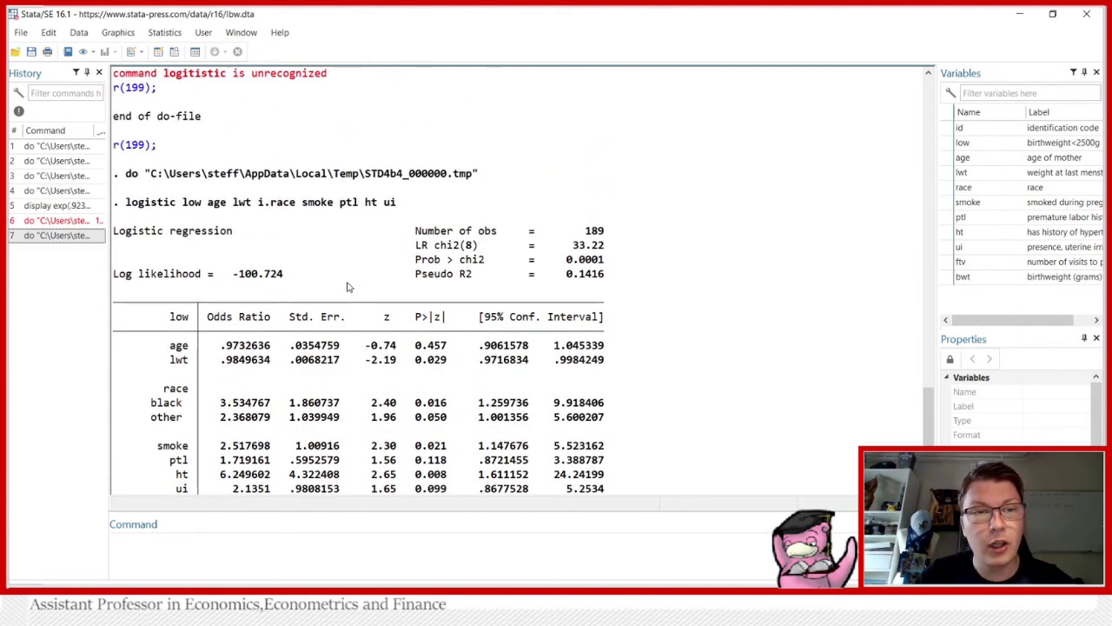
scroll(339, 252, "down", 2)
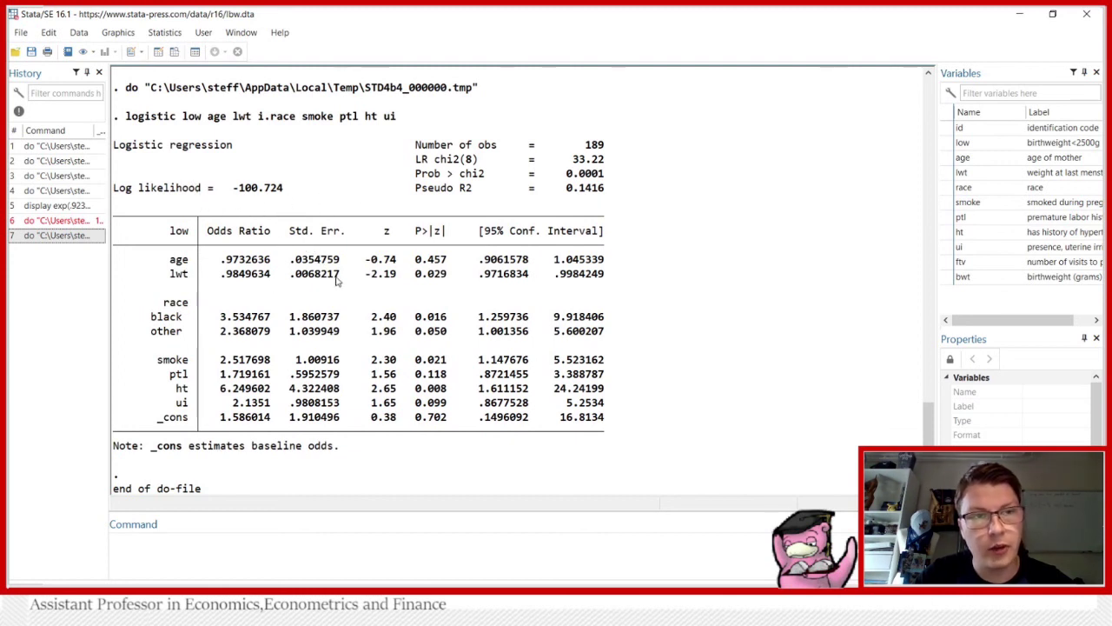
Step: Add line 14 as the logit command with ', robust' appended and run it
mouse_move(446, 612)
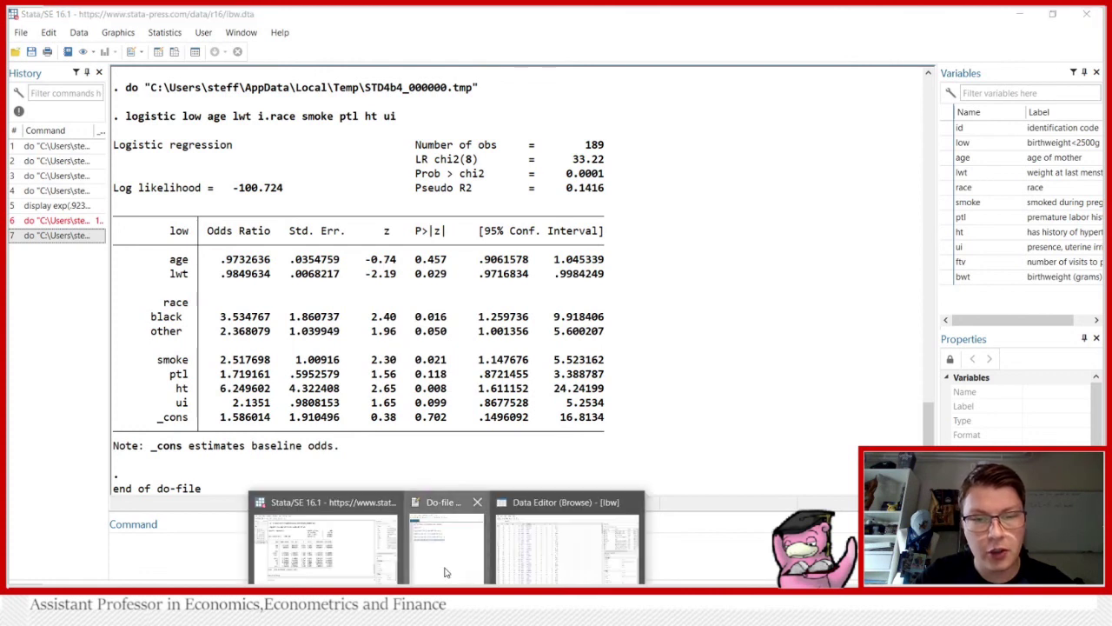
left_click(447, 538)
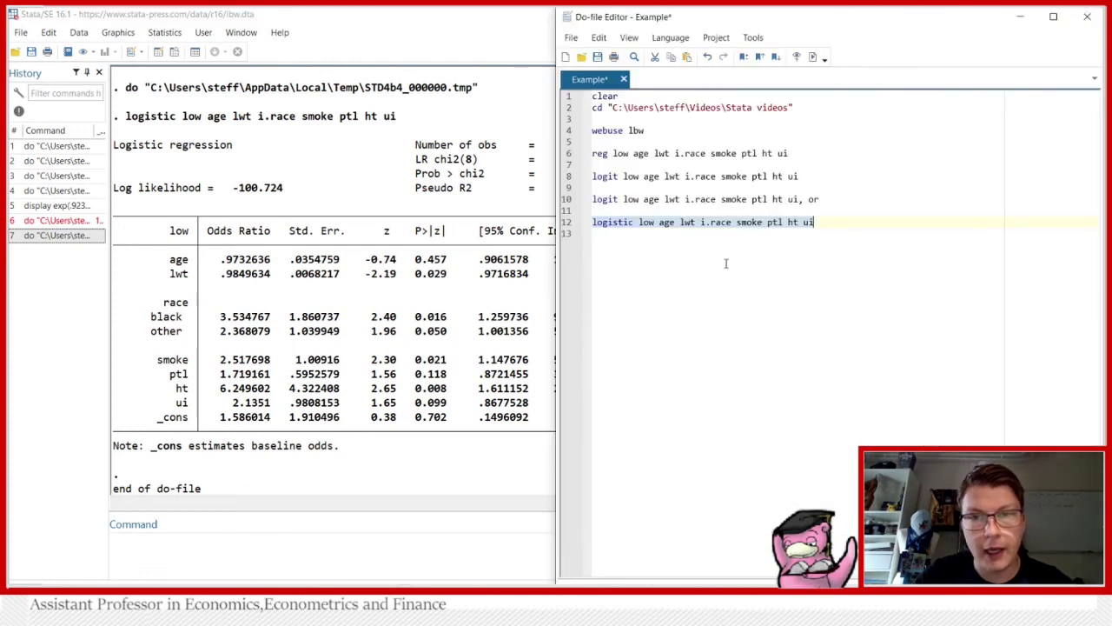
left_click(566, 178)
key("ctrl+c")
left_click(655, 257)
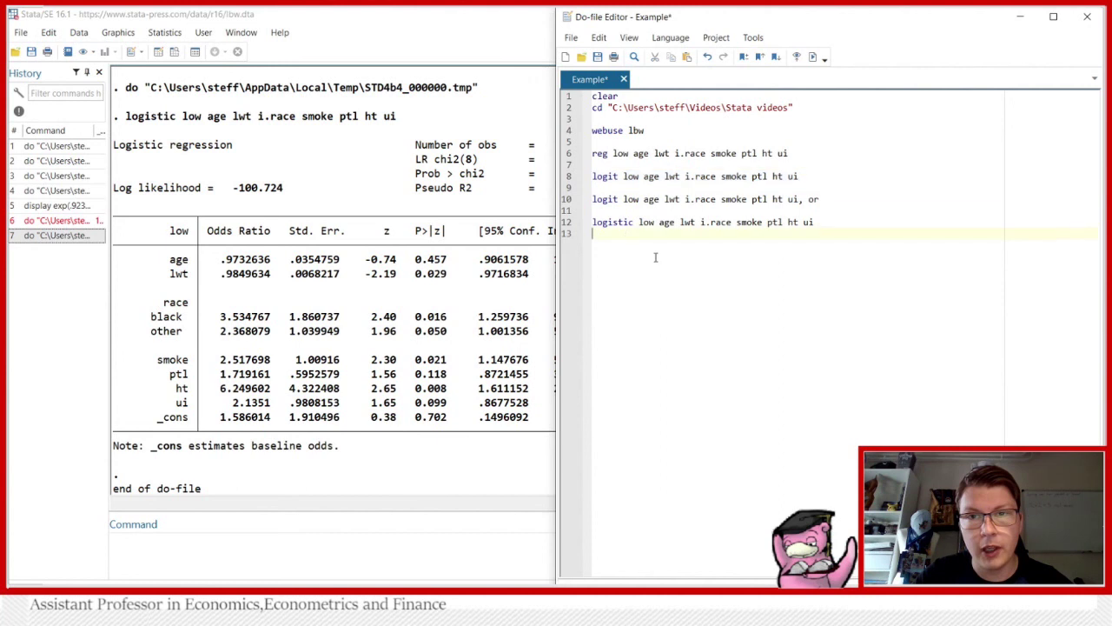
key("Return")
key("ctrl+v")
type(", robust")
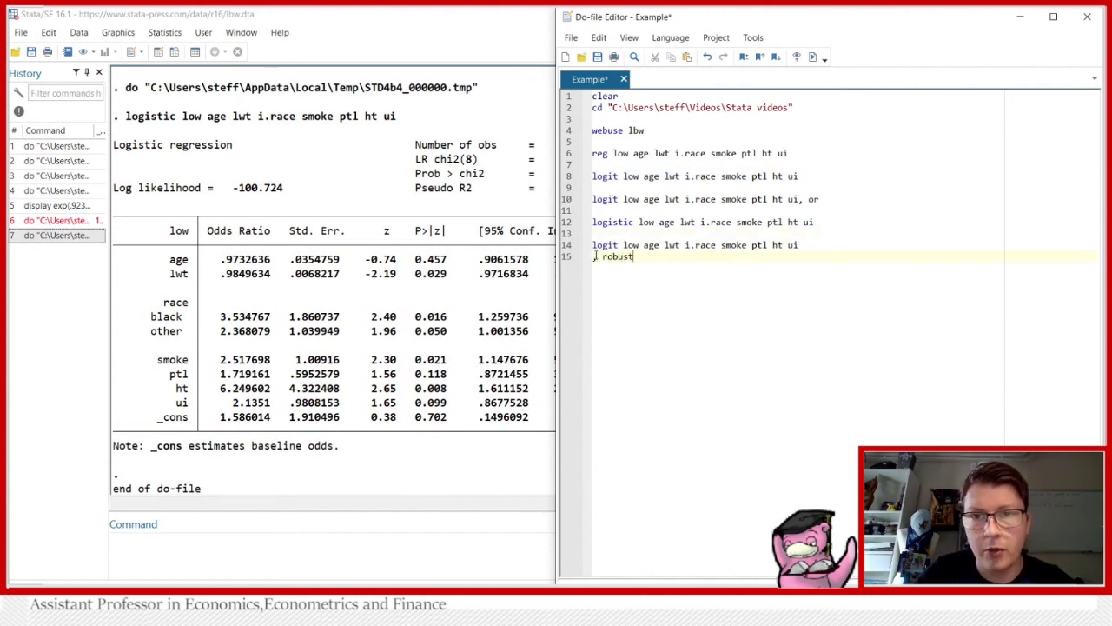
left_click(595, 256)
key("BackSpace")
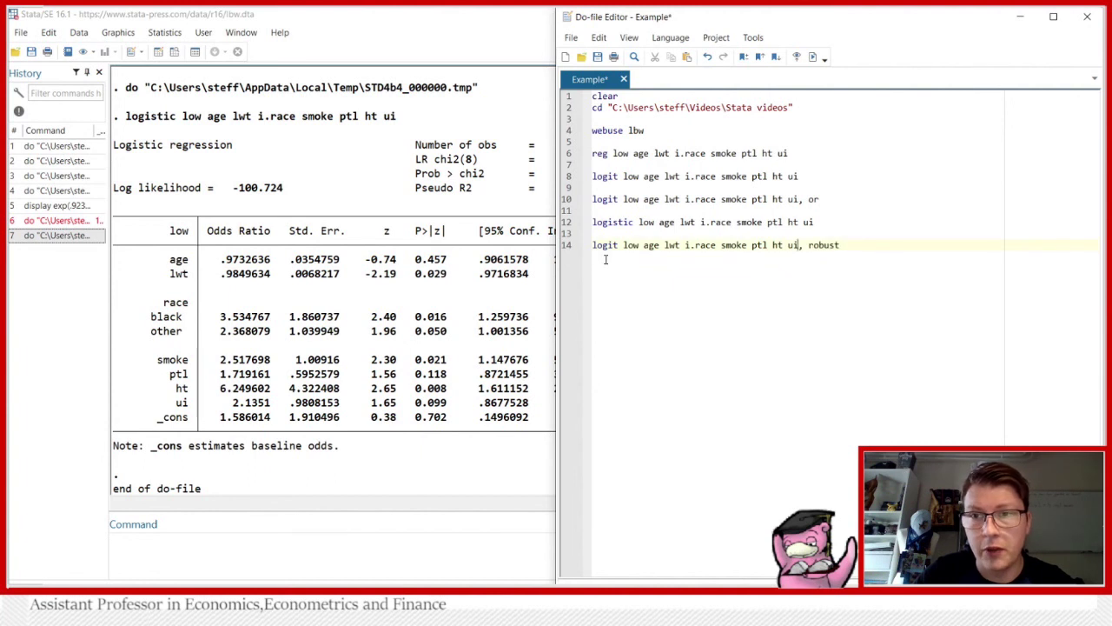
left_click(561, 251)
left_click(812, 57)
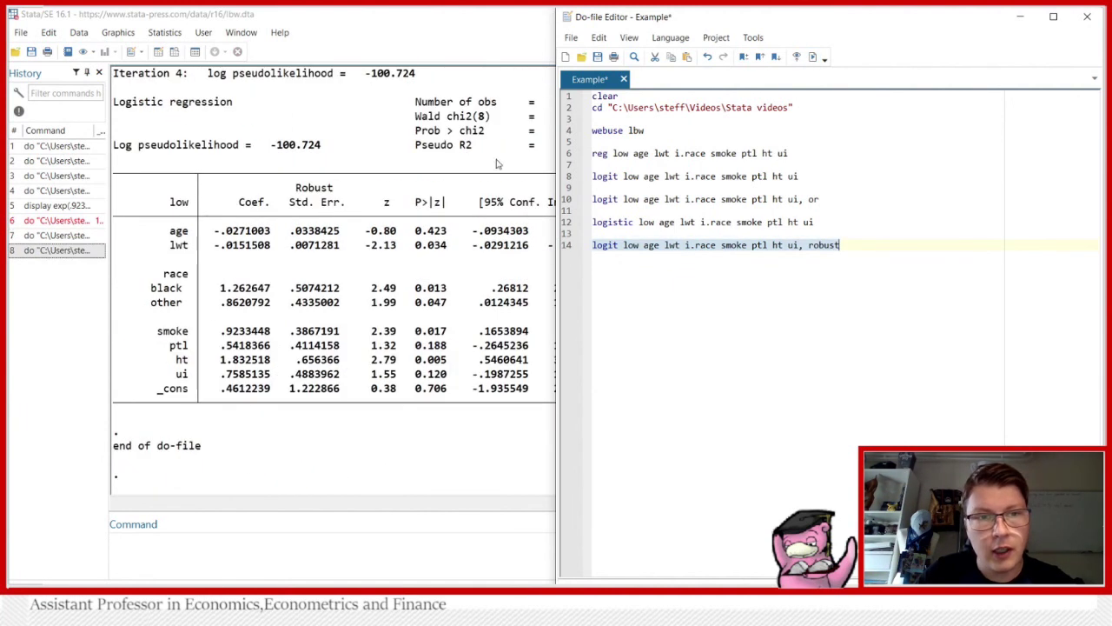
Step: Review the robust results (Wald chi2(8) 29.02), then add blank lines after line 14
left_click(345, 273)
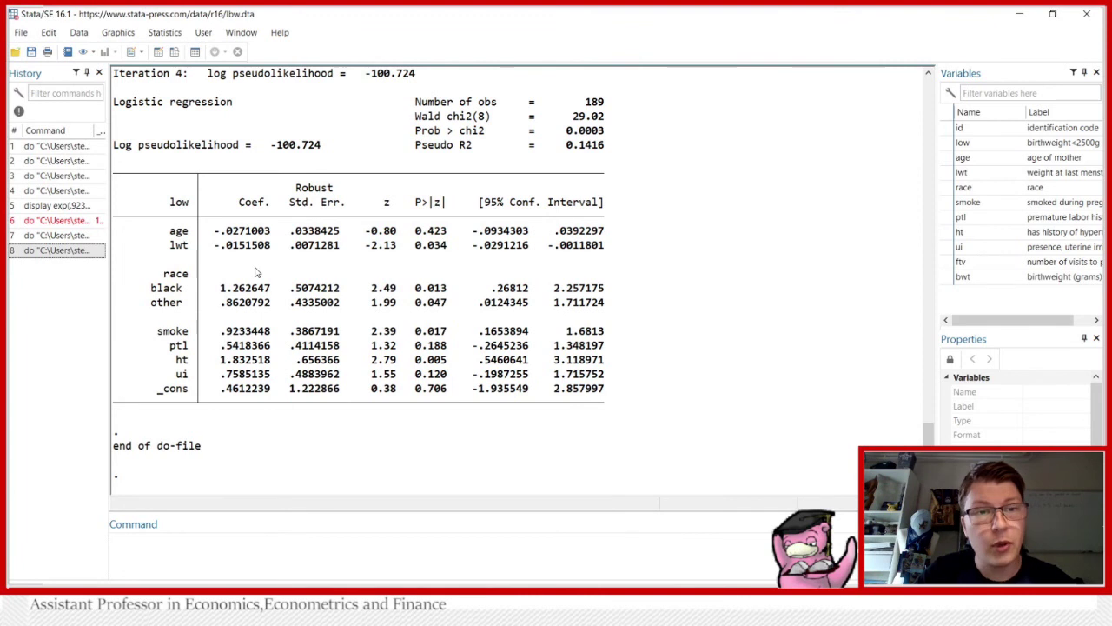
scroll(423, 295, "up", 1)
scroll(423, 292, "up", 2)
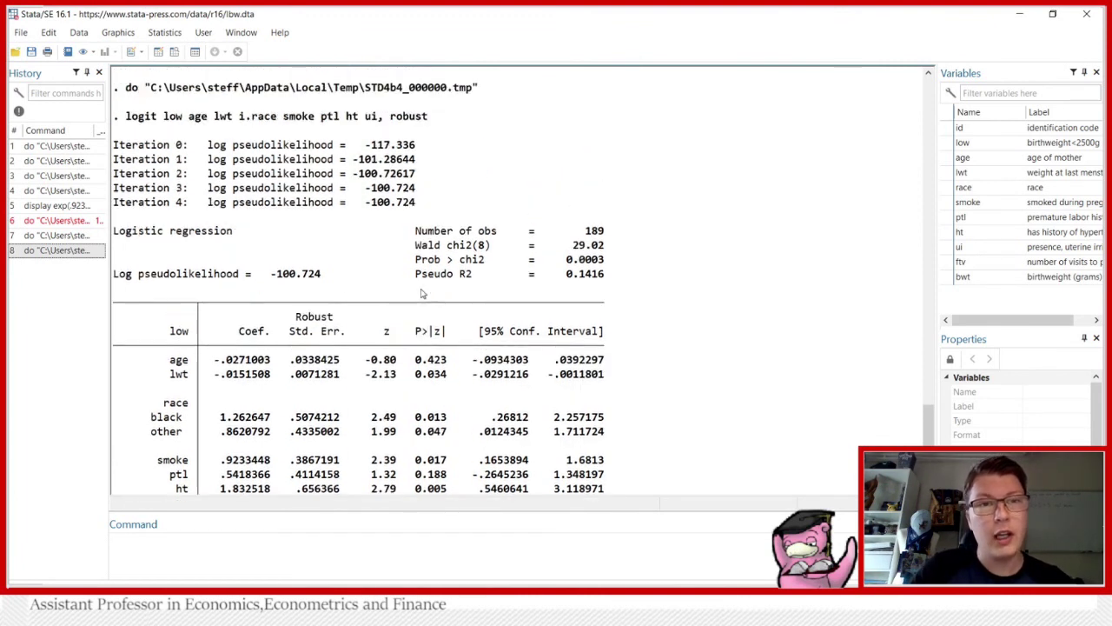
scroll(348, 266, "down", 1)
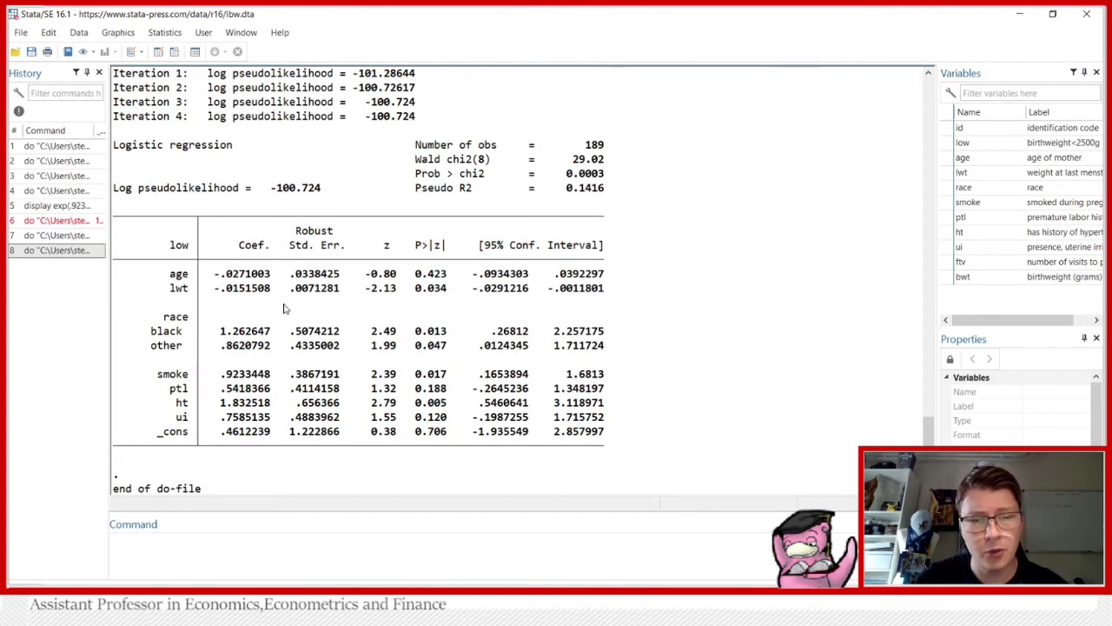
left_click(447, 612)
left_click(443, 543)
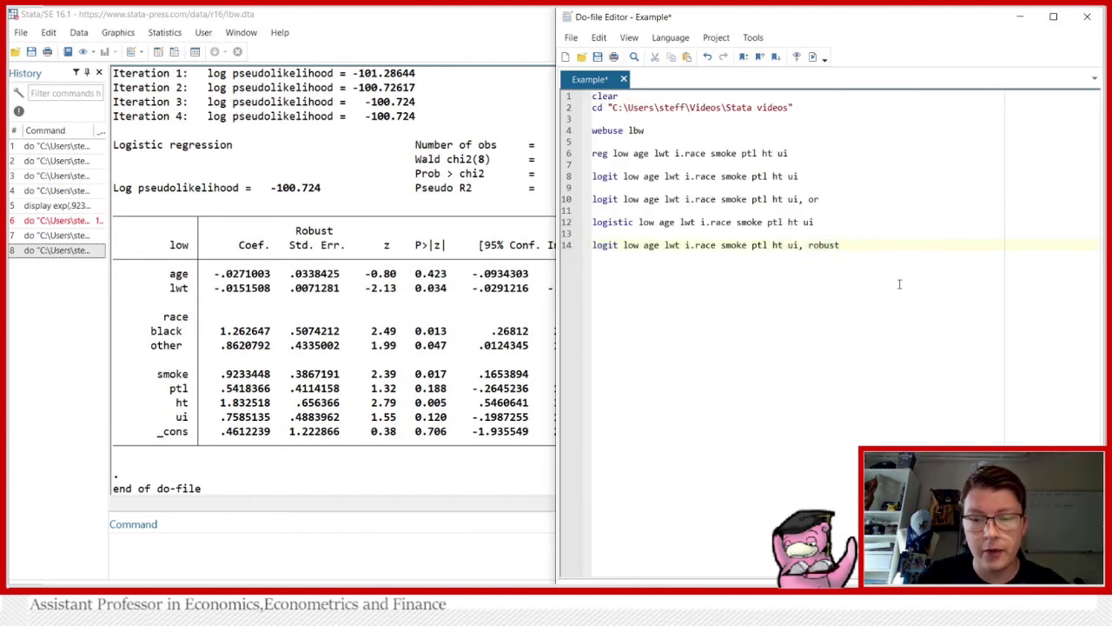
key("Return")
key("Return")
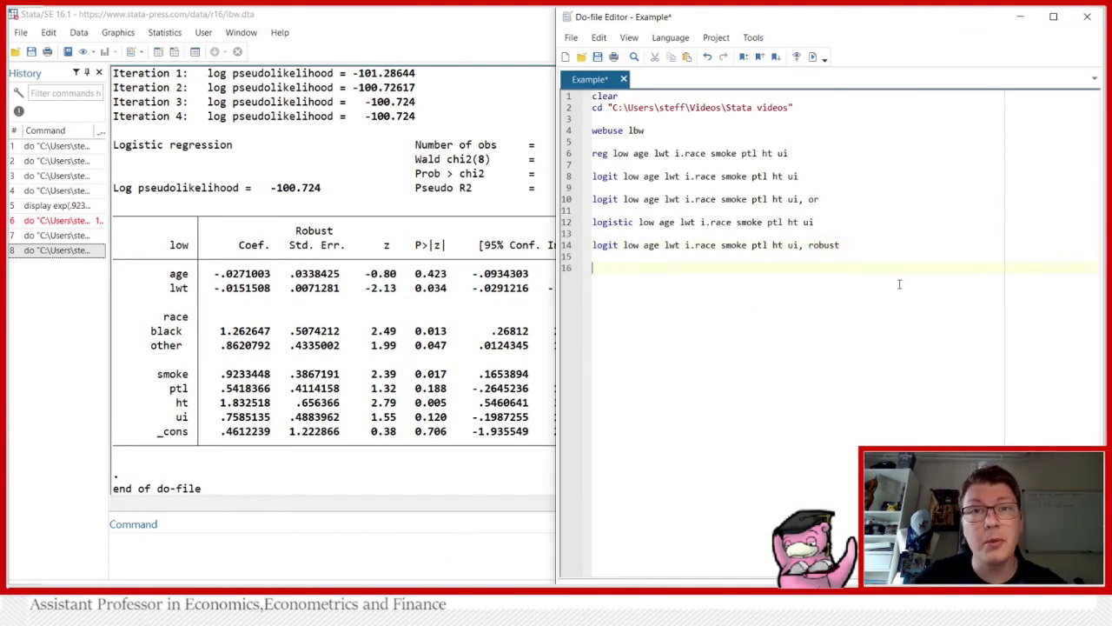